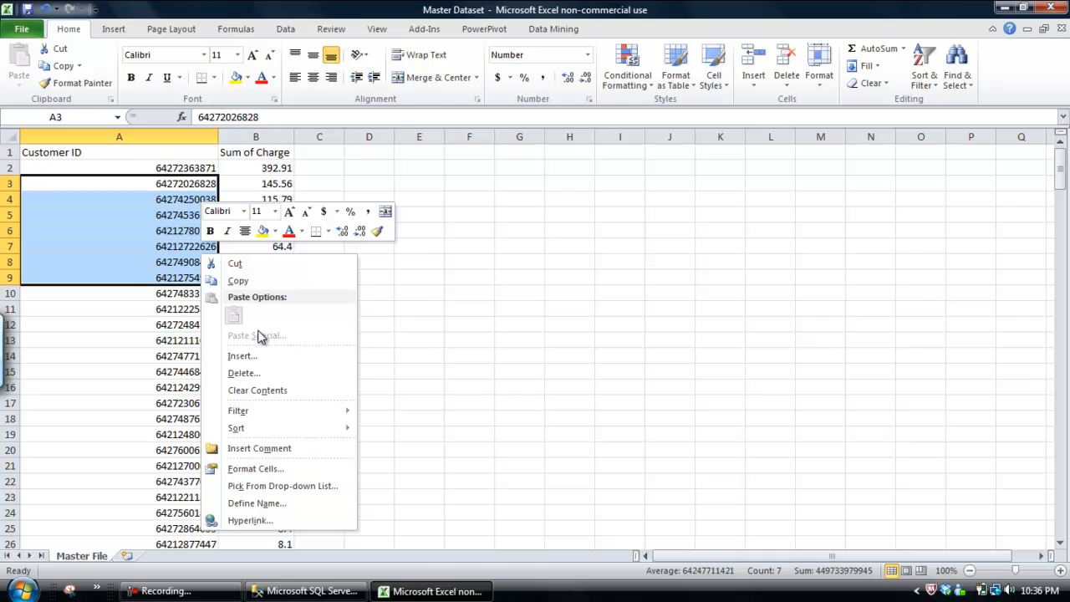
Check the number format of the Customer ID cells, select the customer and charge data, and close the Master Dataset workbook
left_click(264, 468)
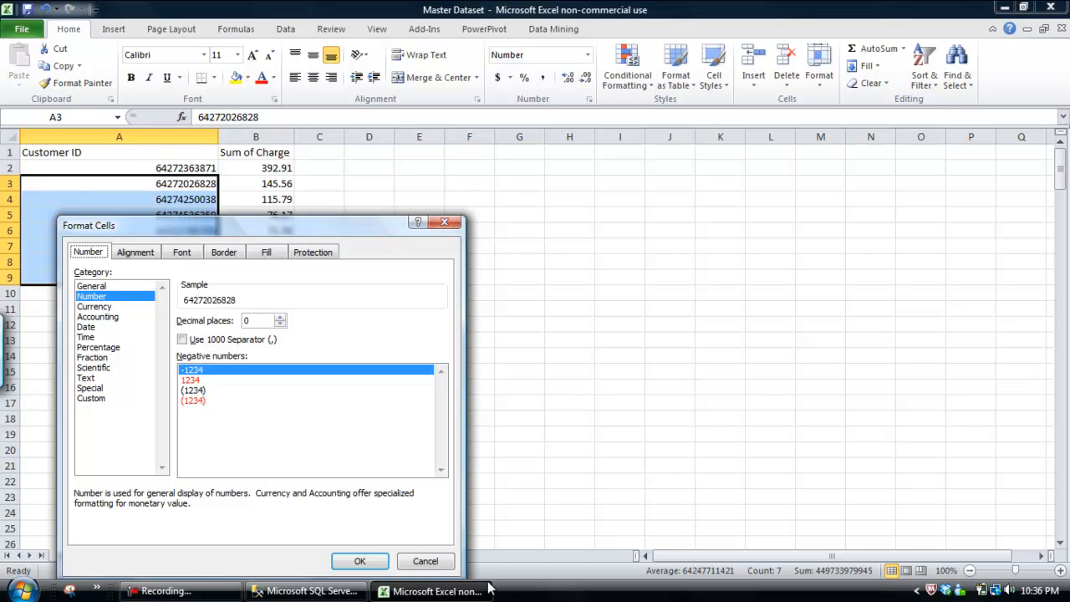
left_click(440, 566)
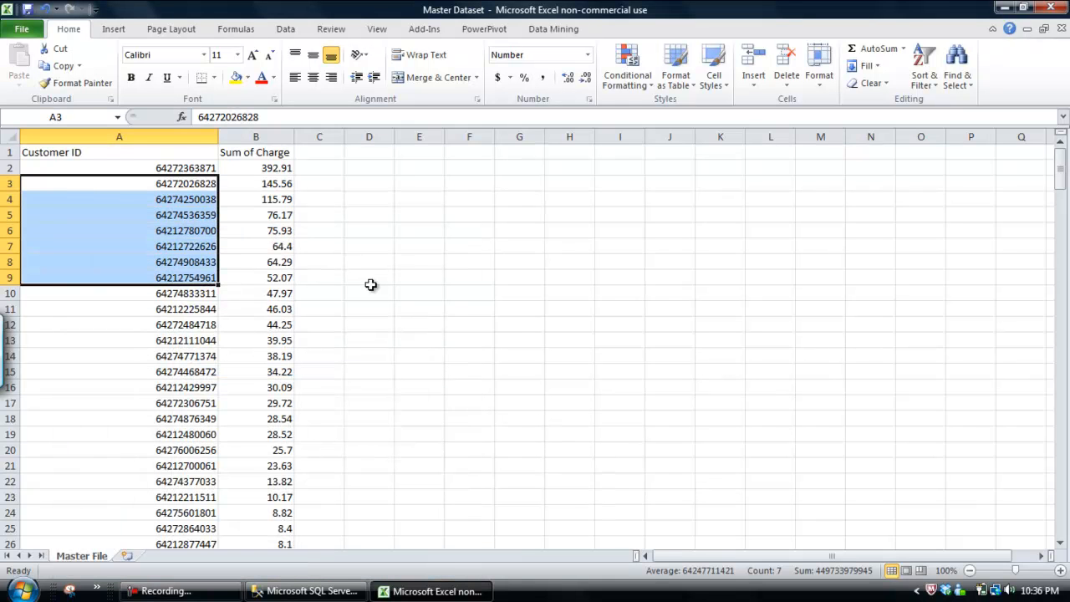
left_click_drag(178, 151, 224, 369)
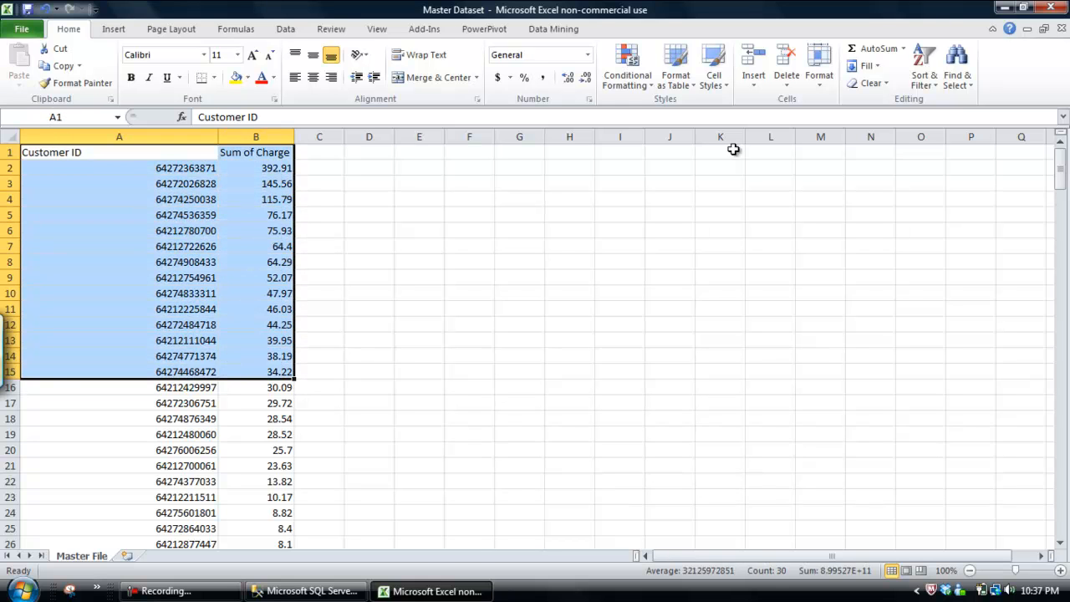
left_click(1062, 28)
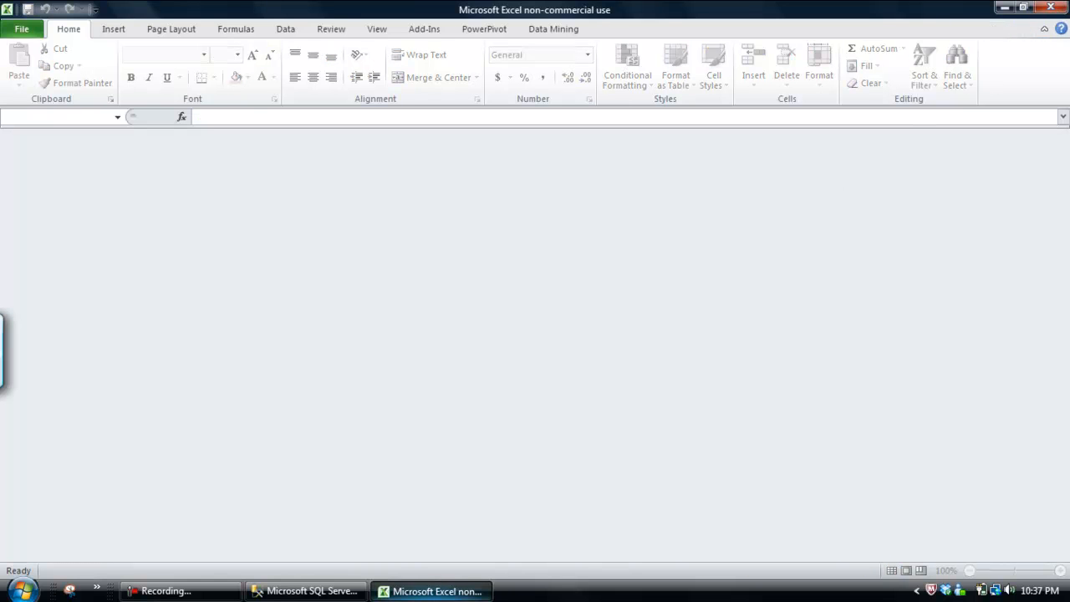
Switch to SQL Server Management Studio, inspect the columns of dbo.Reference Table in LookupReference, and query its top 1000 rows
left_click(305, 591)
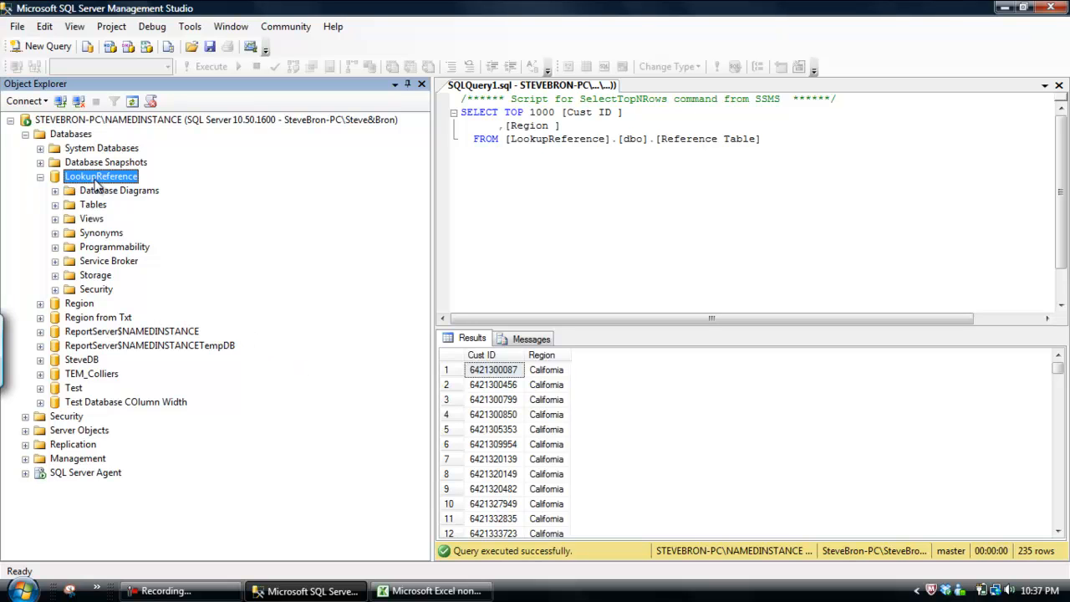
left_click(55, 205)
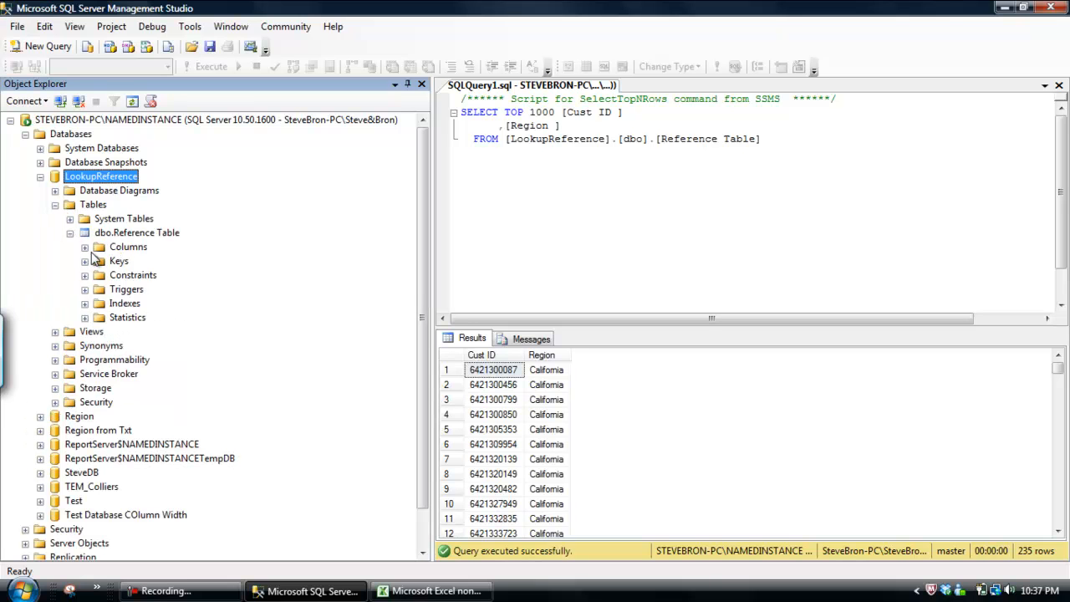
left_click(84, 247)
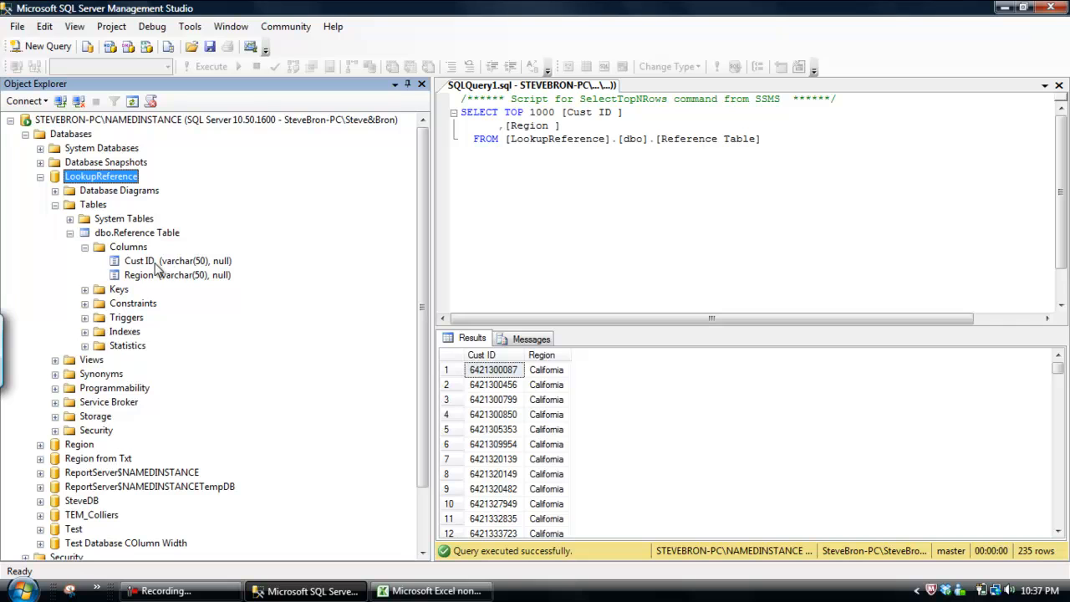
left_click(85, 248)
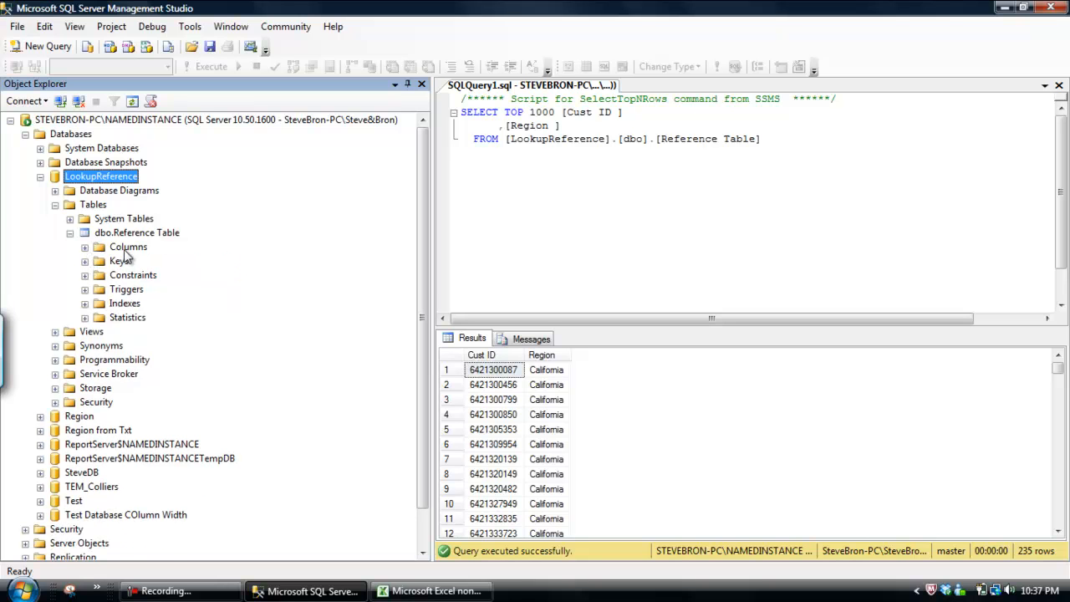
right_click(127, 237)
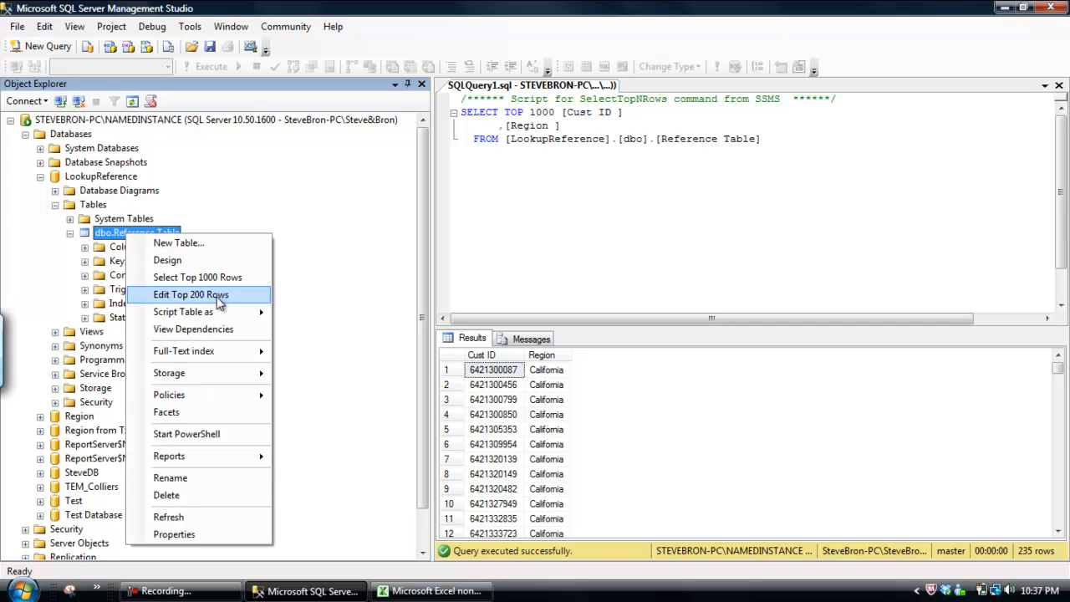
left_click(229, 281)
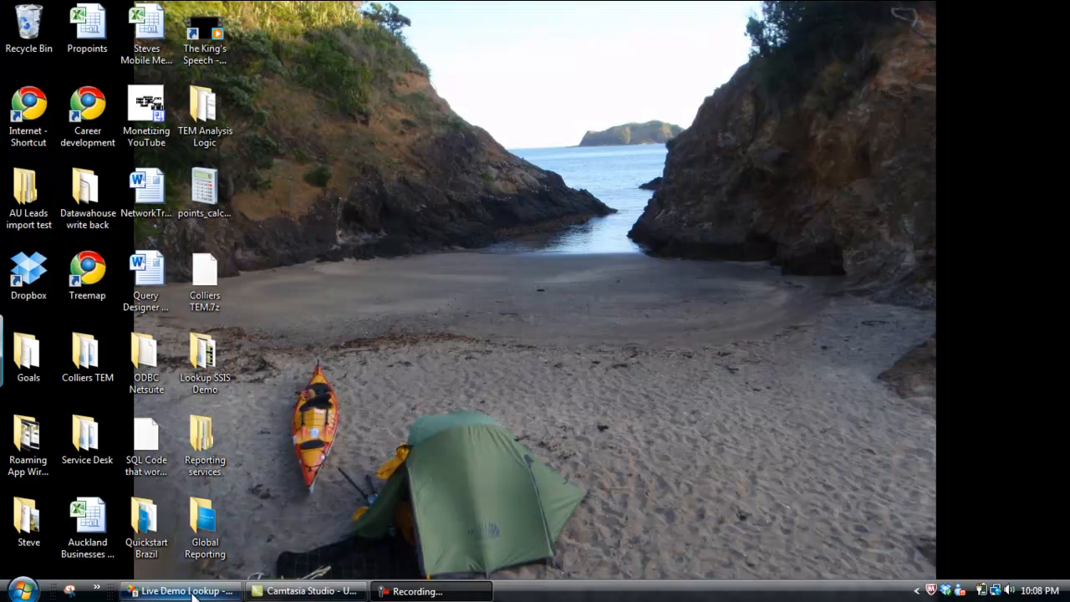
Switch to the Live Demo Lookup project in Visual Studio, maximize it, and view the package's control flow and data flow
left_click(168, 593)
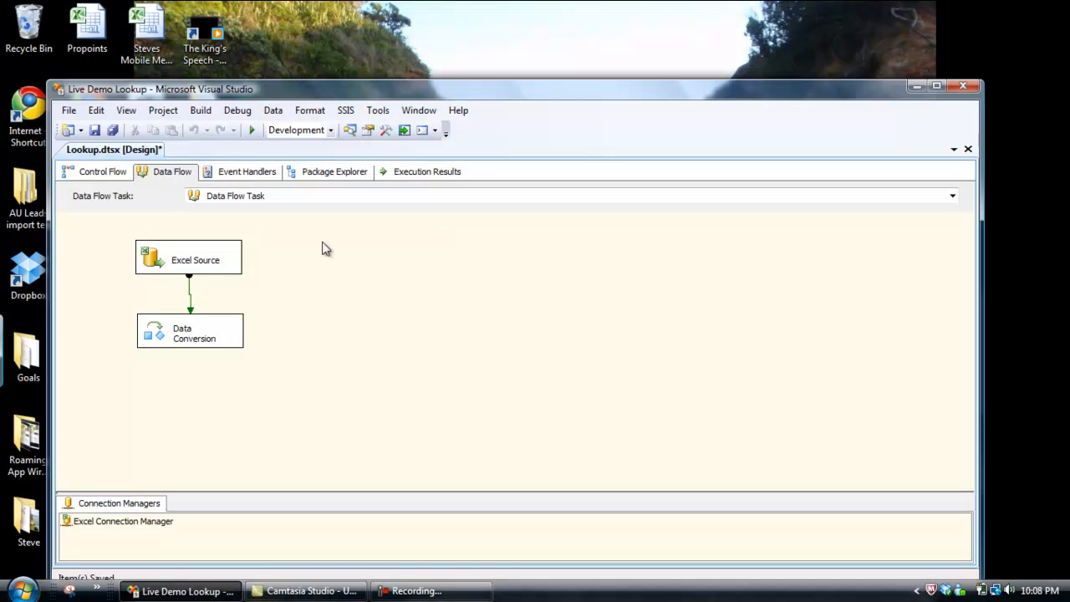
left_click(937, 86)
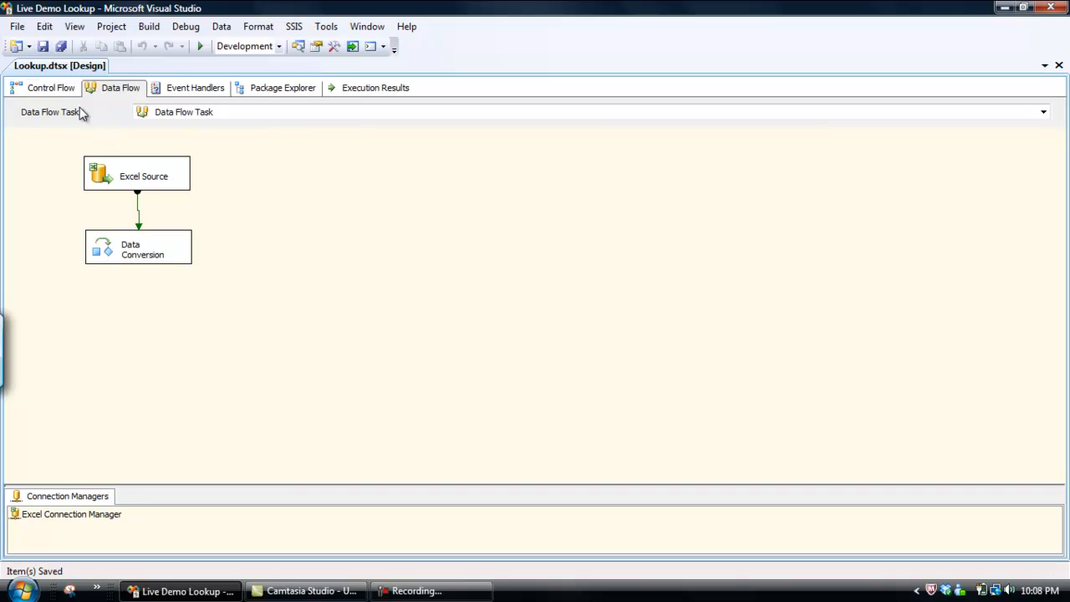
left_click(50, 88)
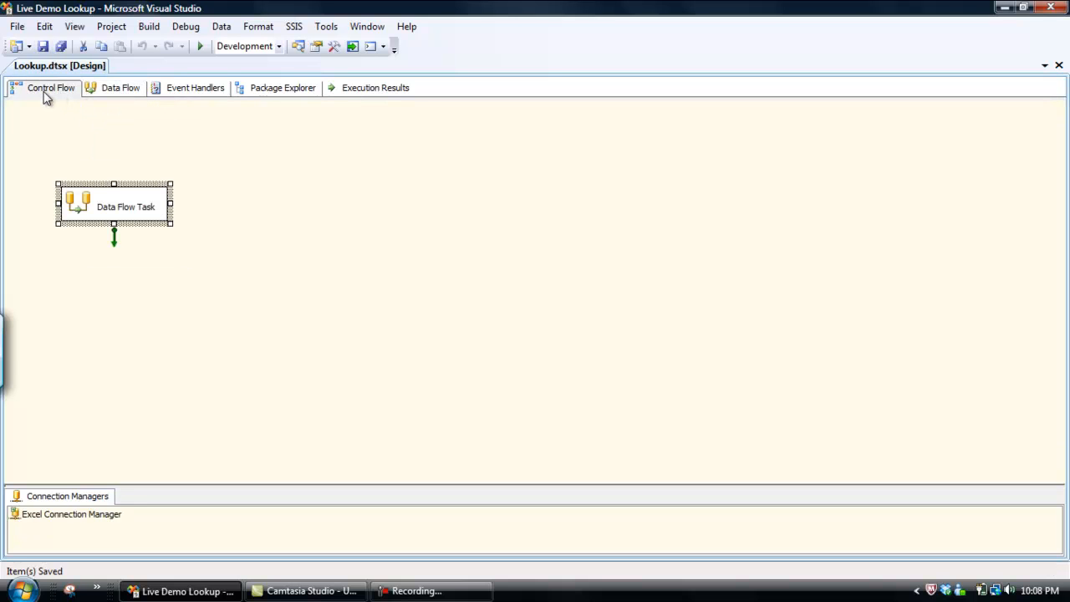
left_click(124, 93)
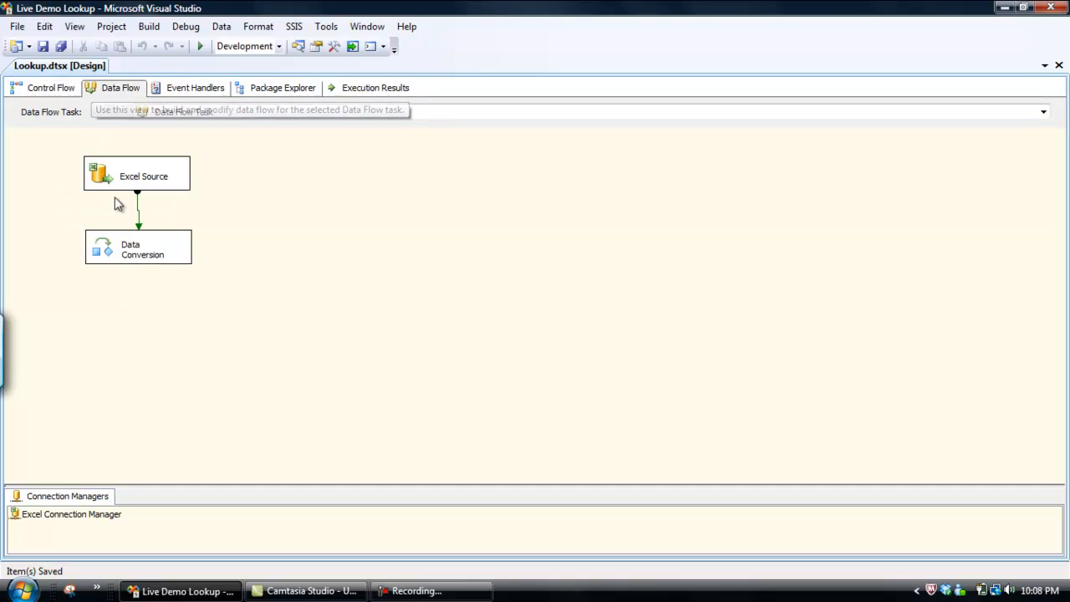
Review the connection manager and sheet settings of the Excel Source
left_click(148, 178)
double_click(148, 179)
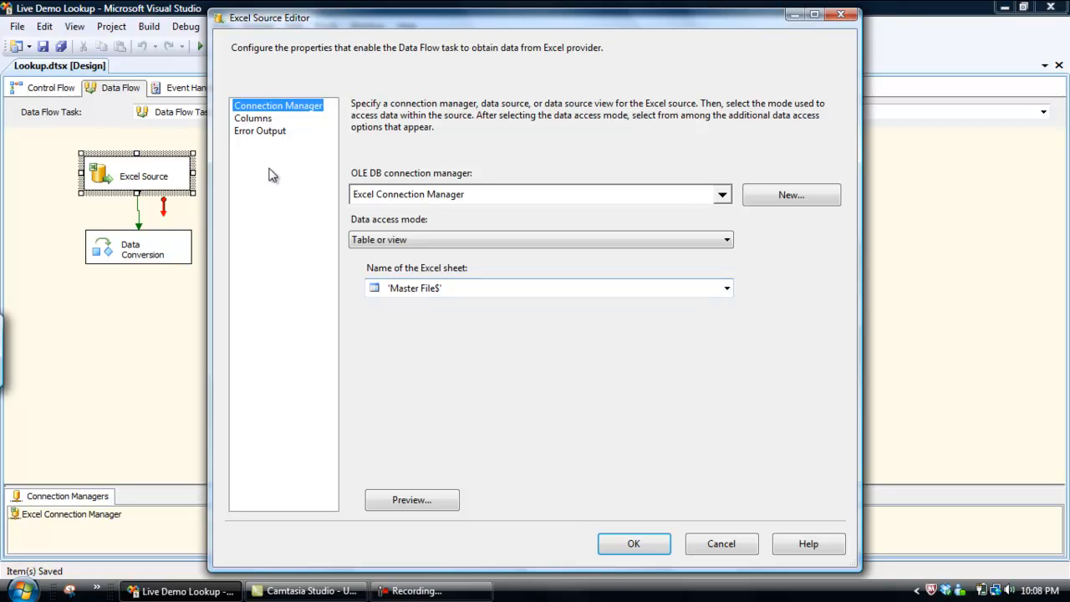
left_click(637, 543)
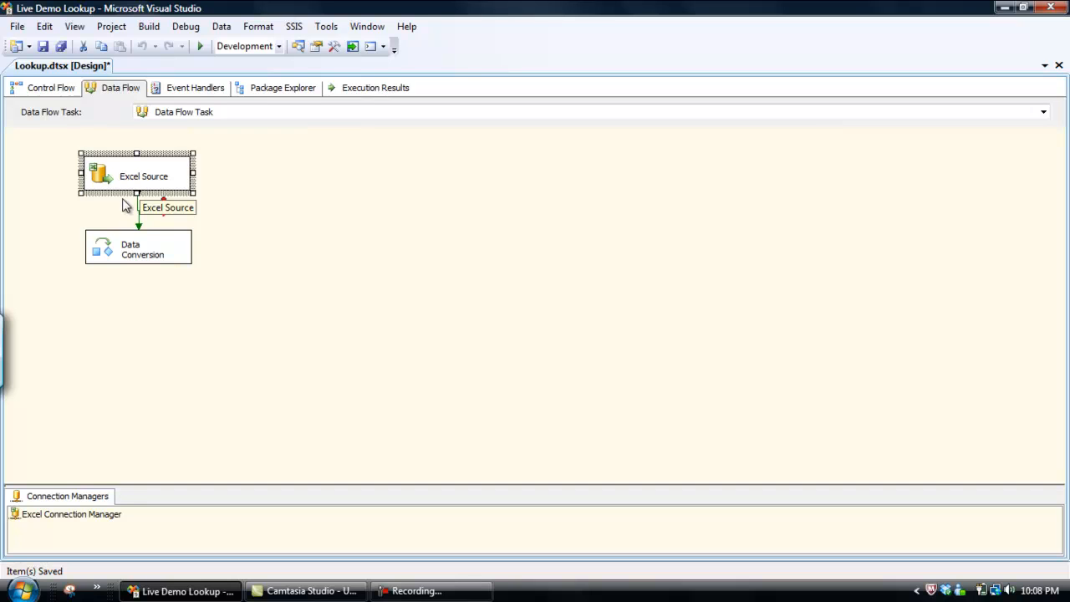
Review how the Data Conversion transformation converts the Customer ID column, including its output alias, data type and length
double_click(143, 243)
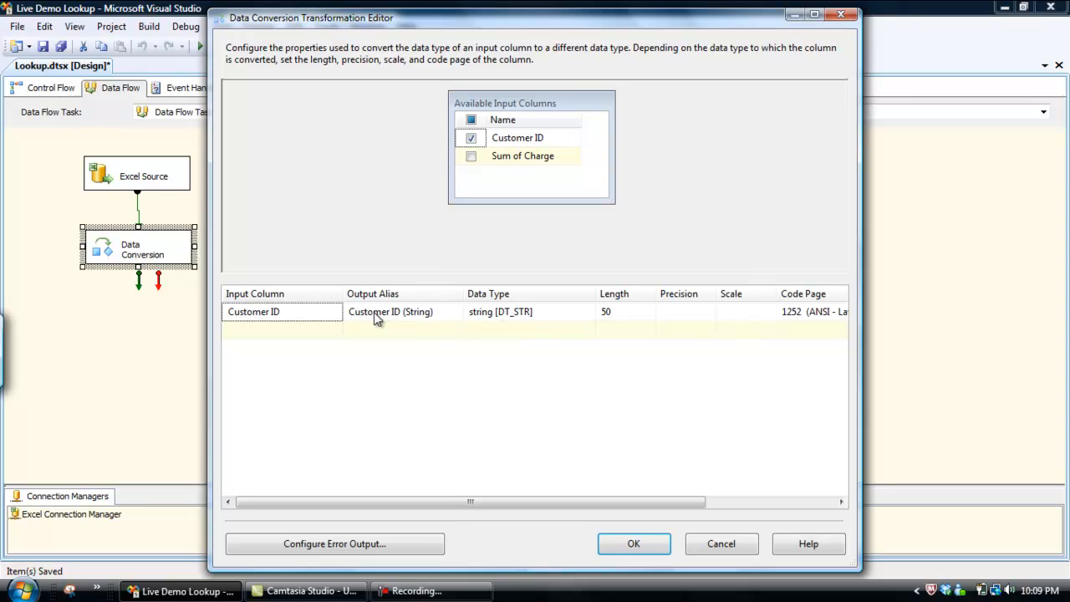
left_click(438, 311)
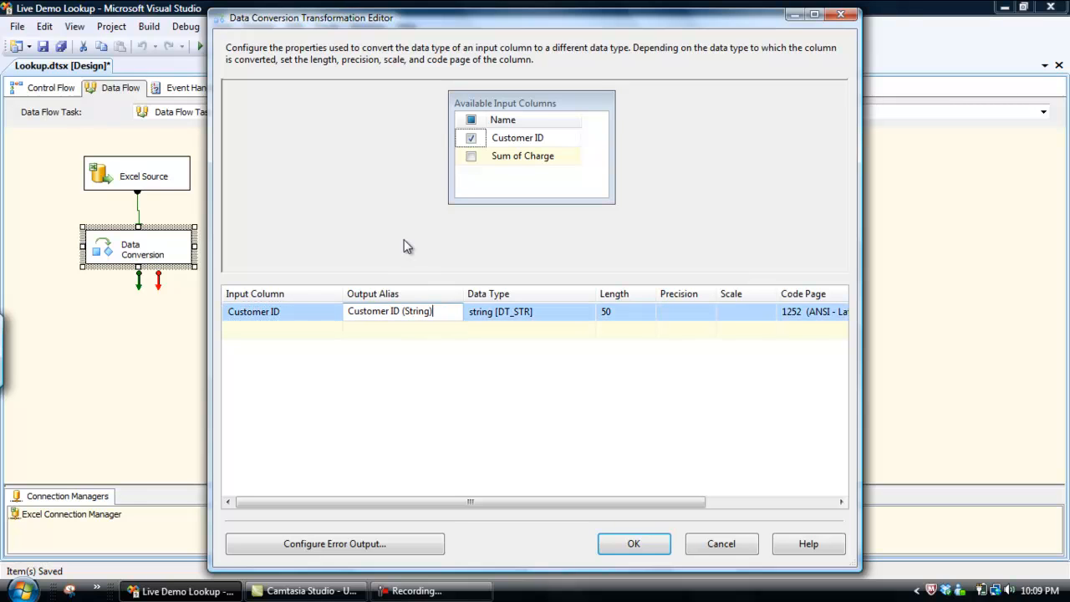
left_click(628, 541)
left_click(503, 270)
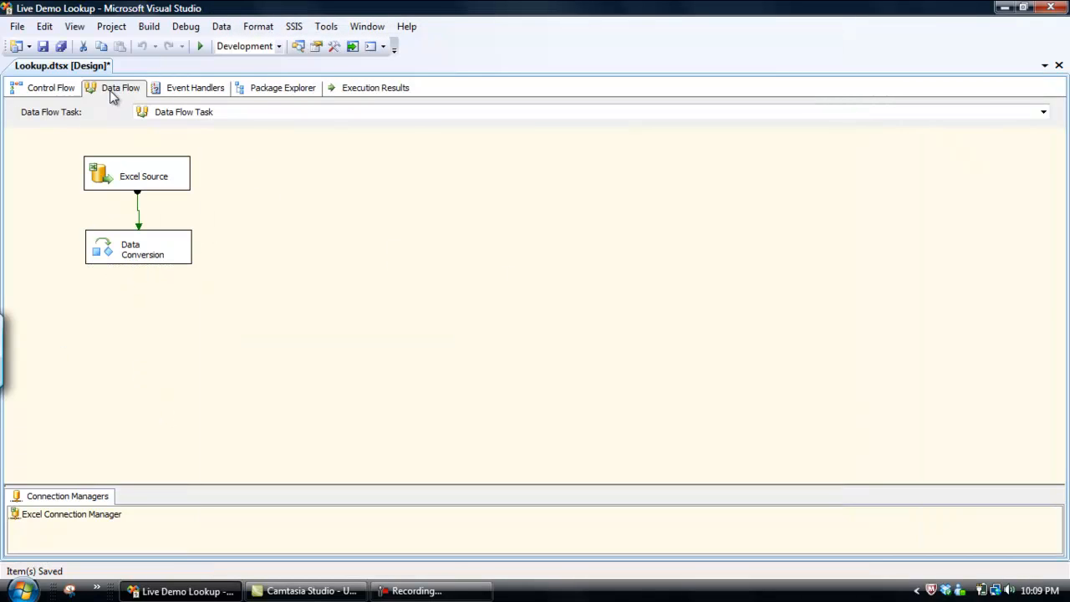
Add a Lookup transformation below Data Conversion and connect the Data Conversion output to it
left_click(75, 28)
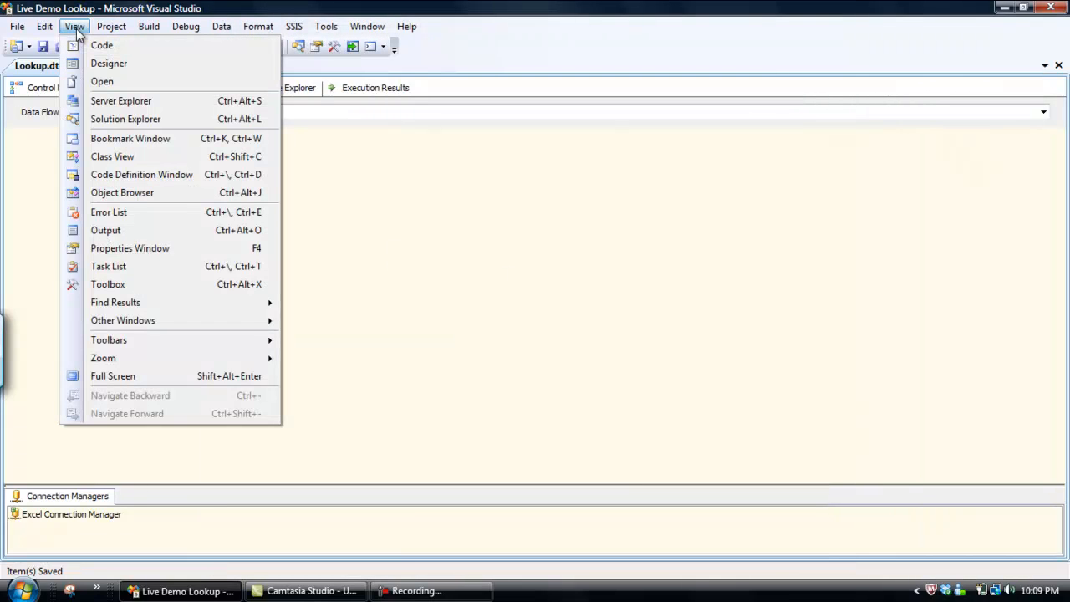
left_click(136, 286)
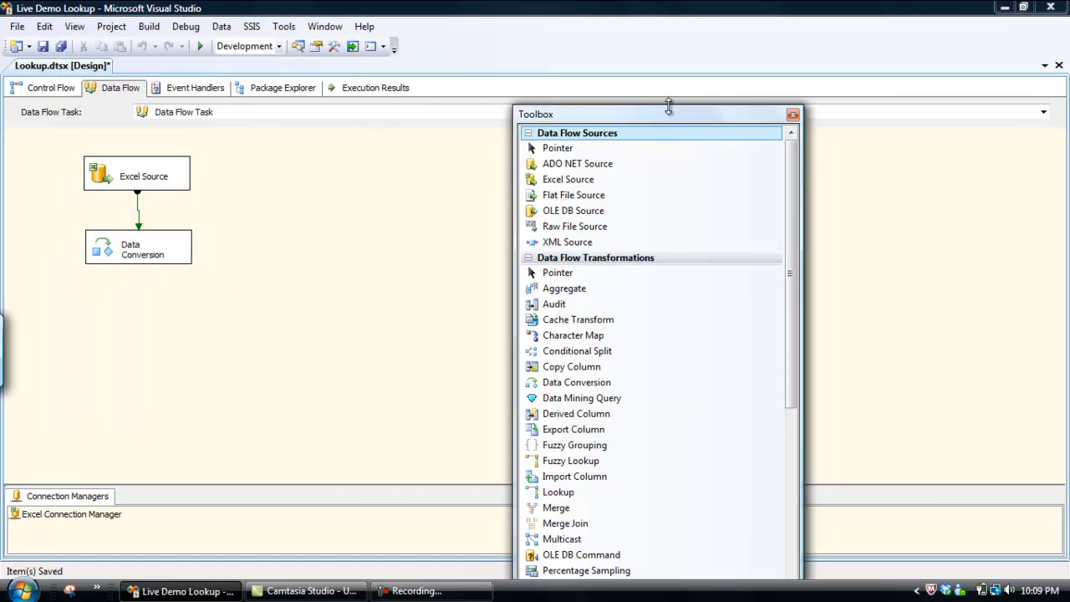
left_click_drag(668, 117, 983, 13)
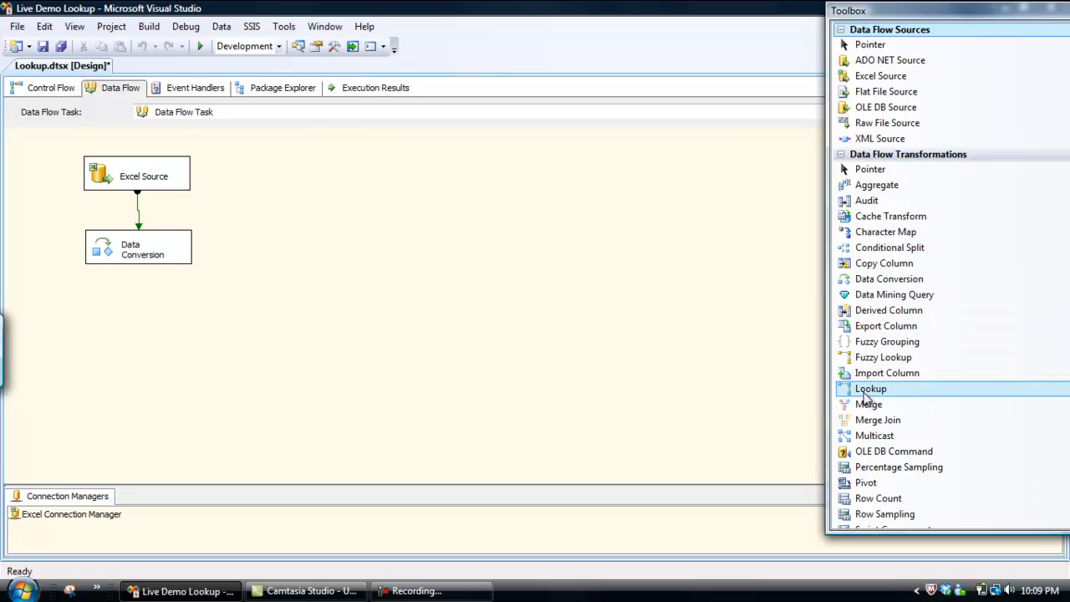
left_click_drag(872, 395, 135, 327)
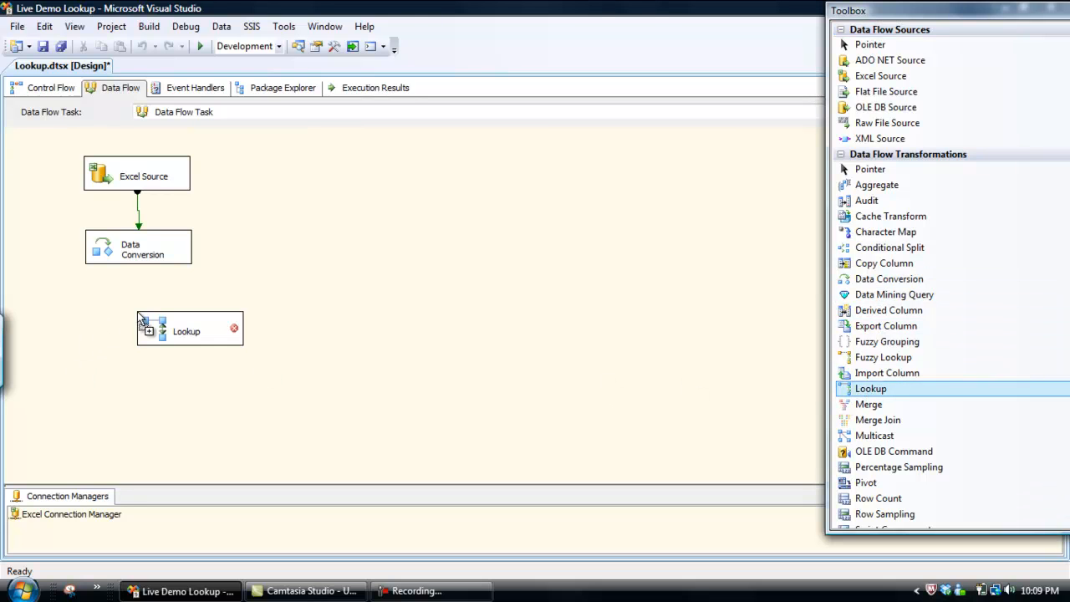
left_click(142, 258)
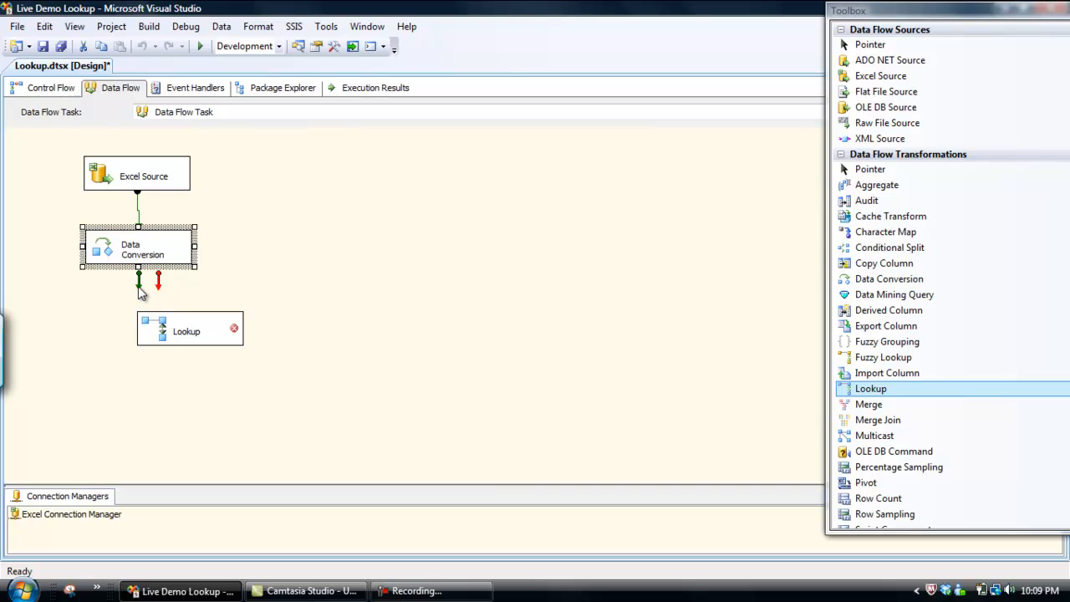
left_click_drag(139, 288, 186, 333)
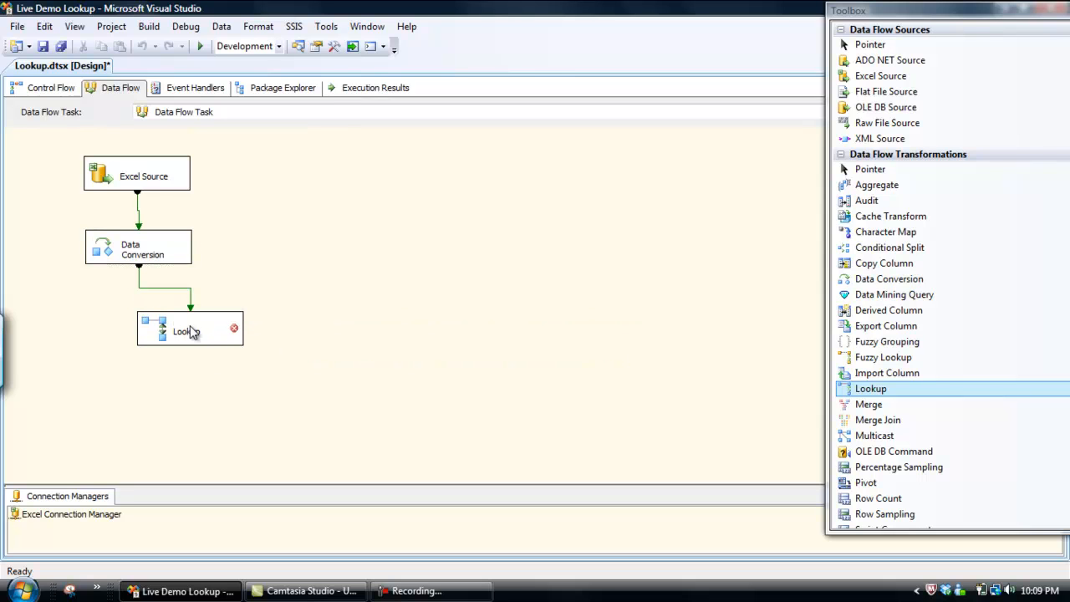
Set the Lookup transformation to redirect rows with no matching entries to the no match output
left_click(190, 332)
double_click(190, 332)
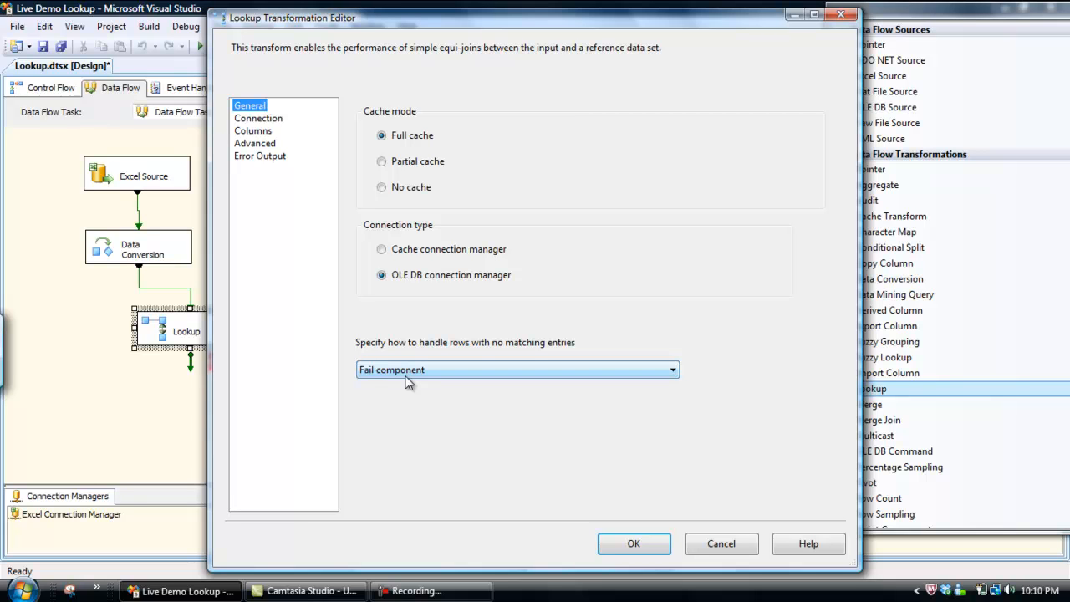
left_click(674, 370)
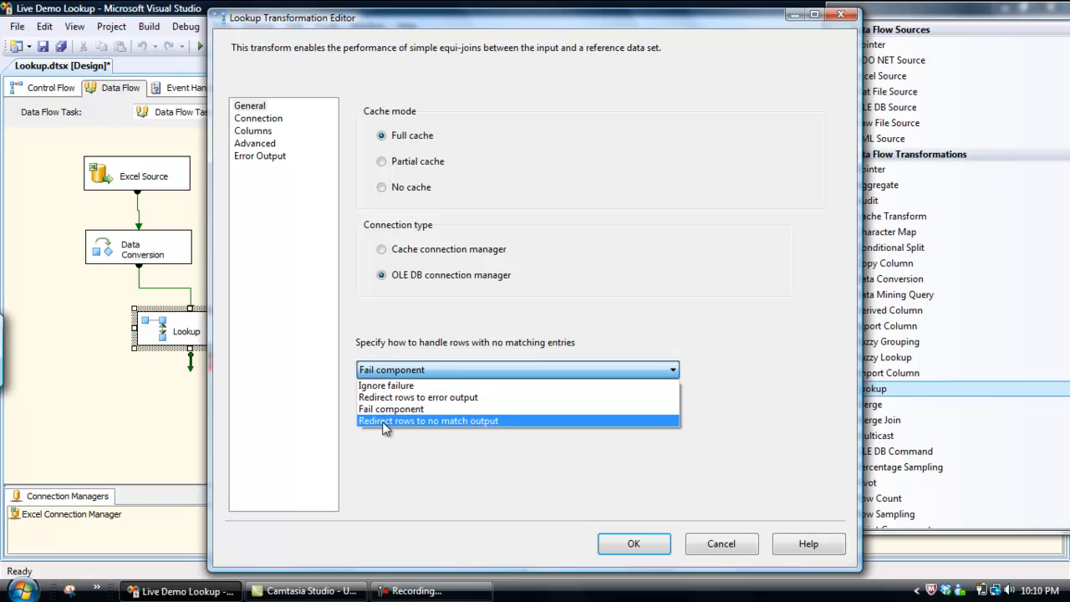
left_click(384, 420)
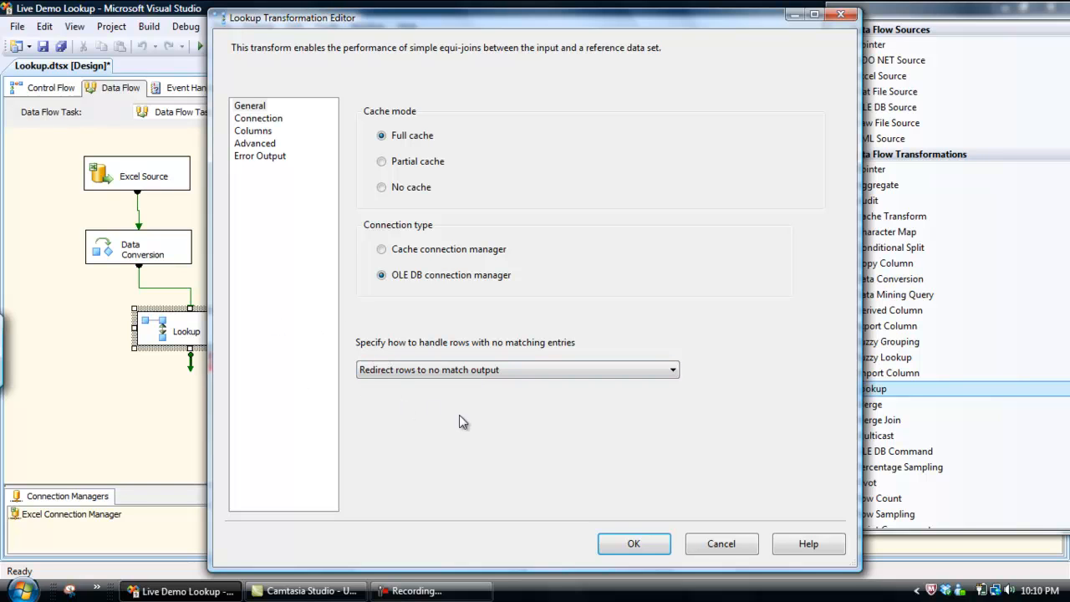
Create an OLE DB connection for the Lookup to the LookupReference database on the NAMEDINSTANCE server using Windows Authentication, and test it
left_click(272, 121)
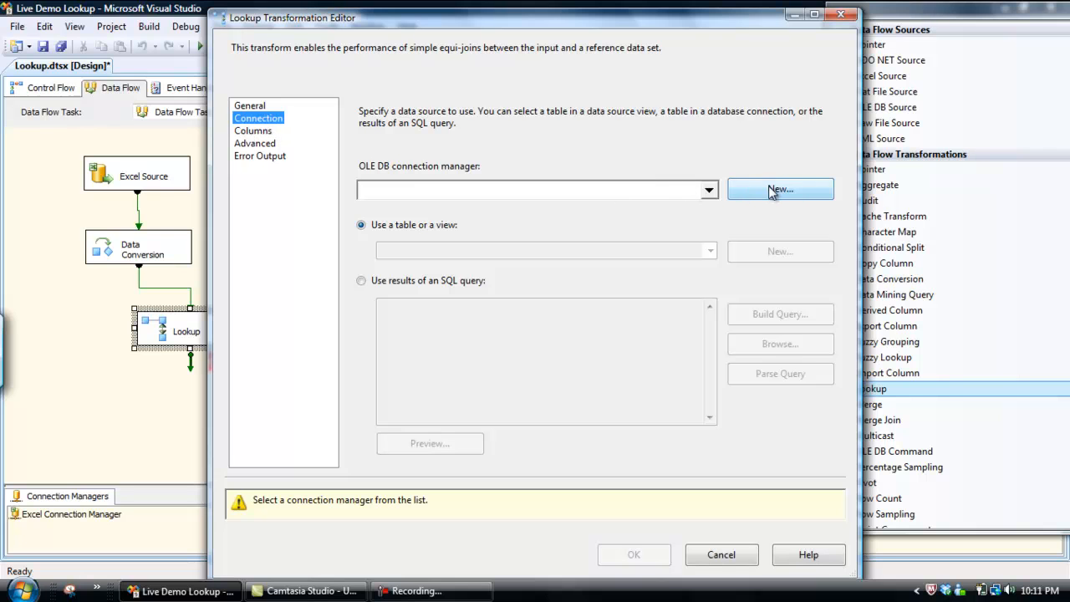
left_click(709, 191)
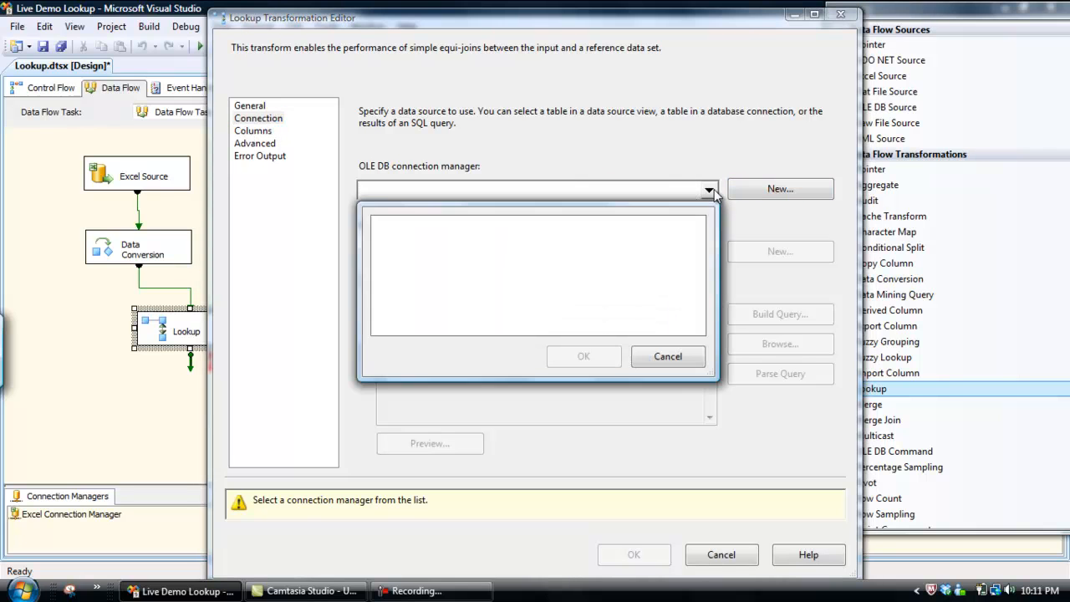
left_click(689, 357)
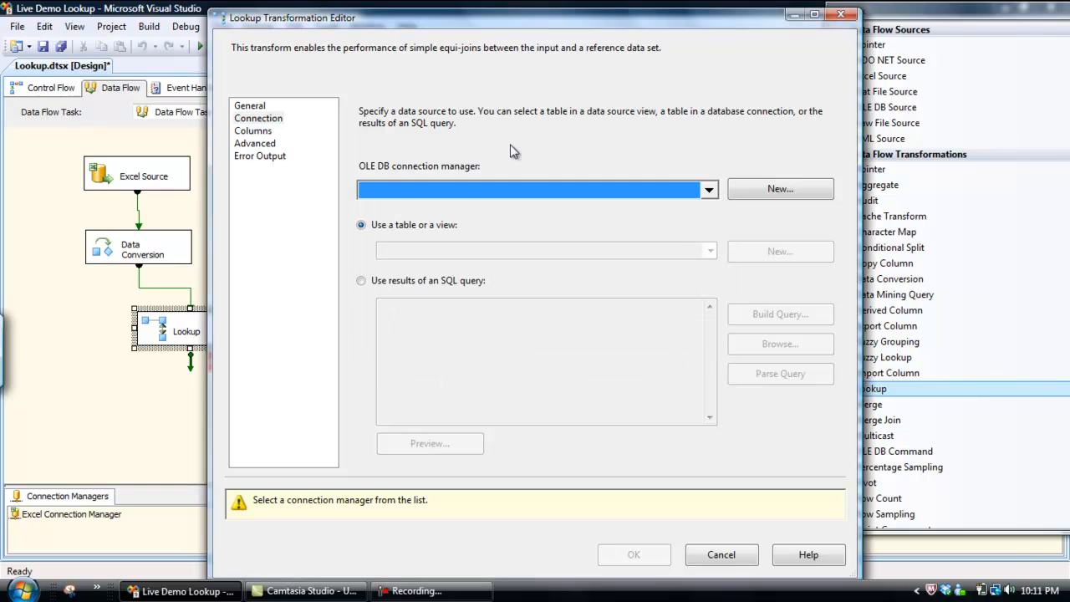
left_click(780, 189)
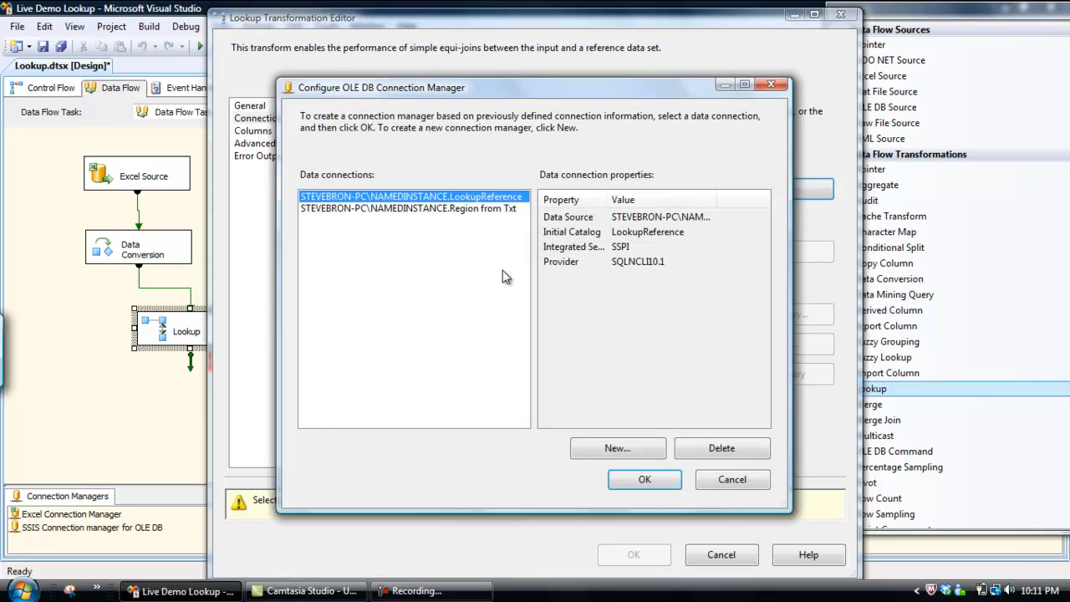
left_click(621, 448)
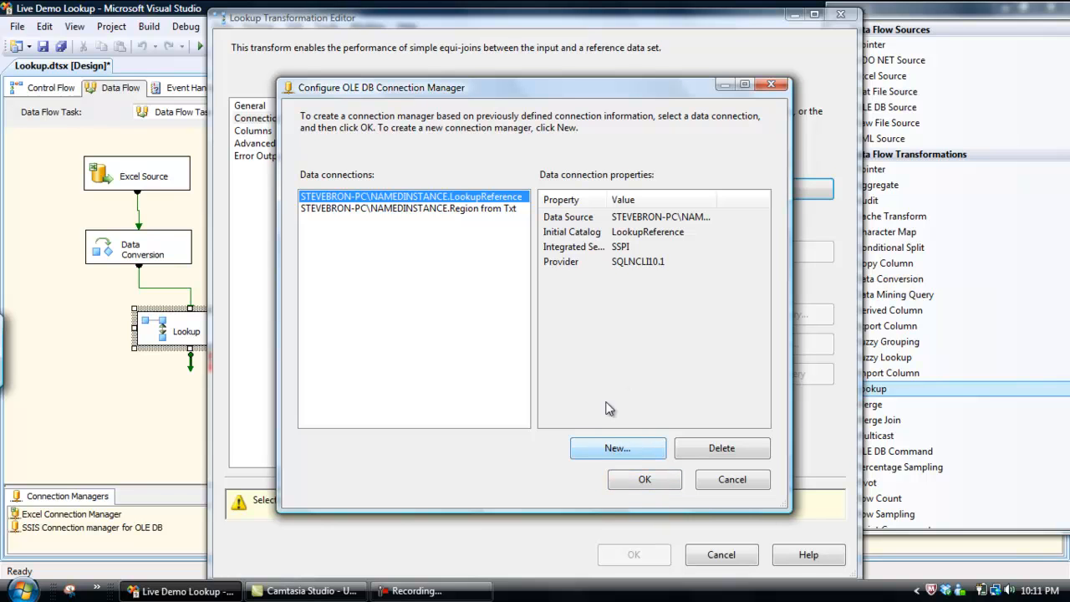
left_click(662, 144)
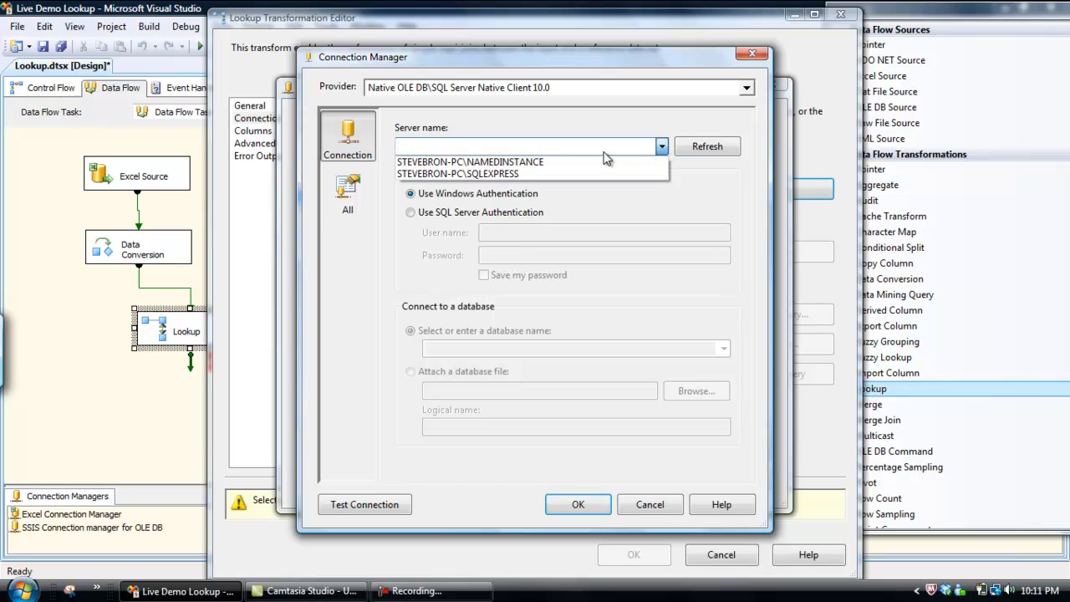
left_click(532, 163)
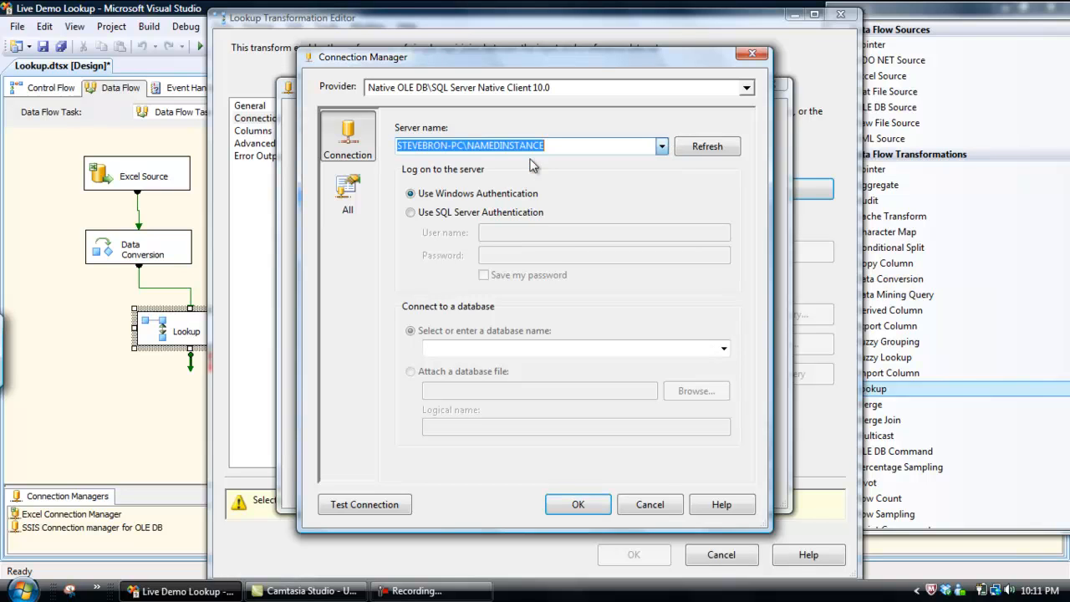
left_click(720, 351)
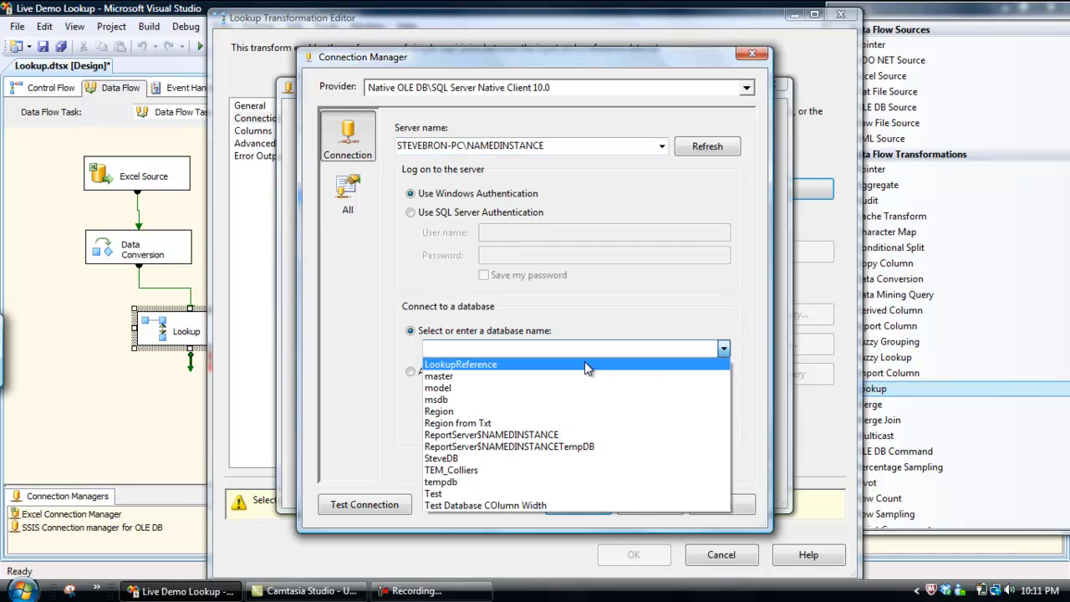
left_click(514, 365)
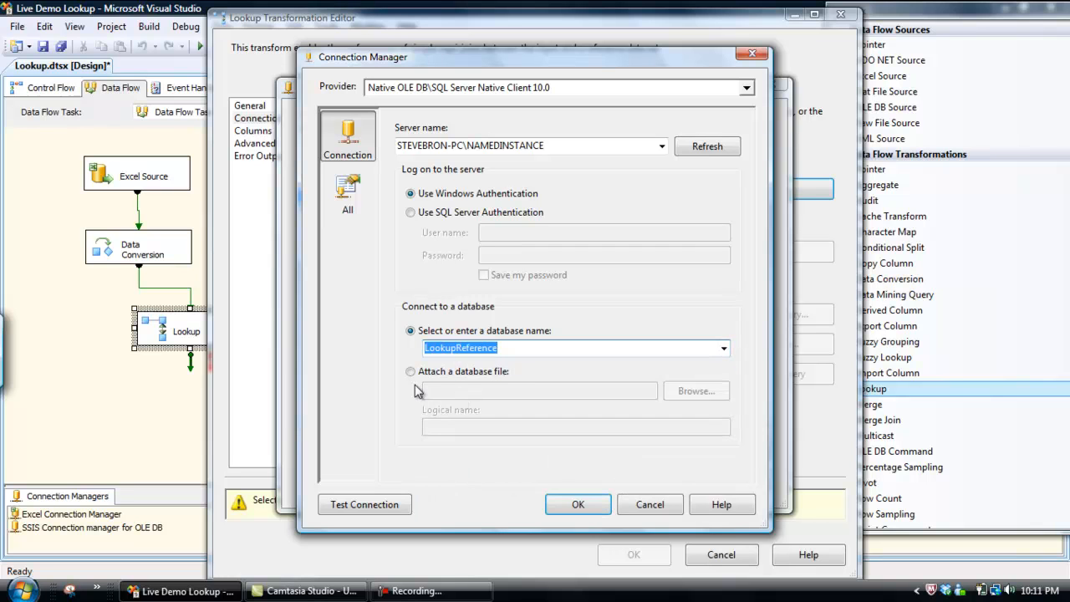
left_click(381, 510)
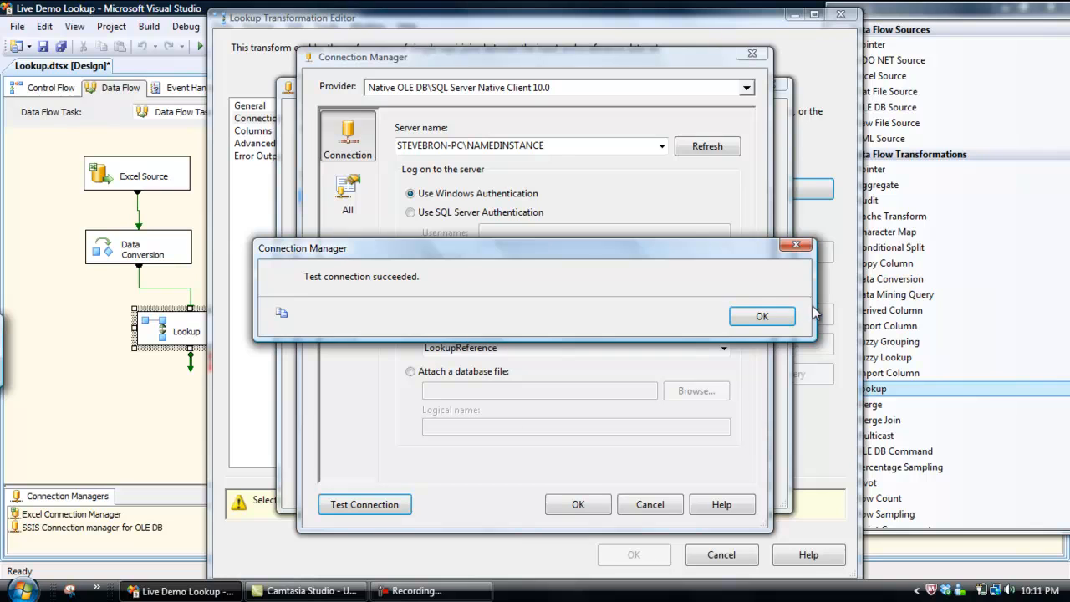
left_click(762, 320)
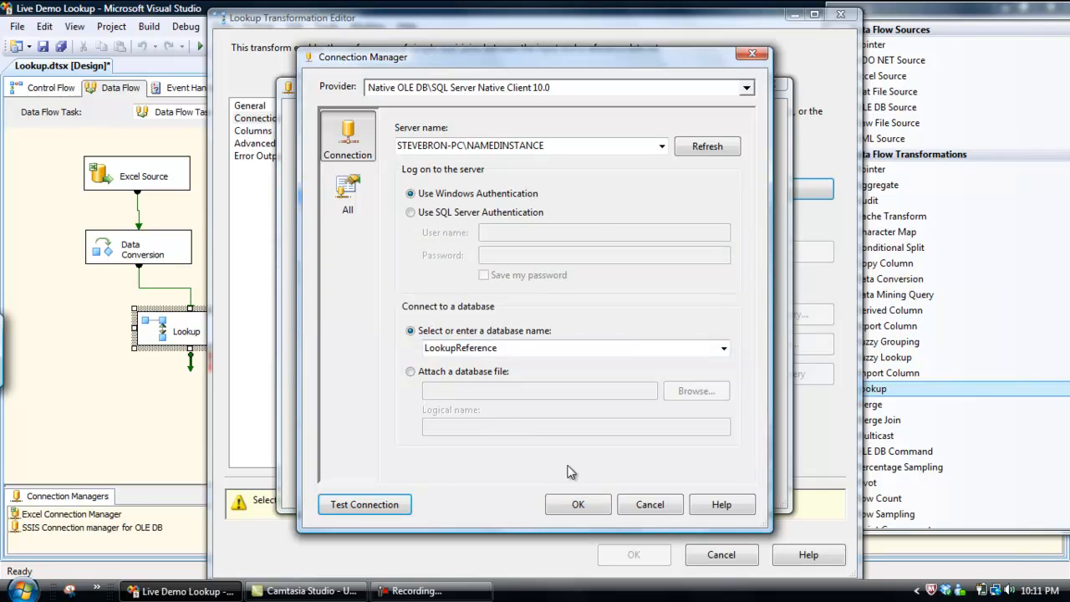
left_click(578, 506)
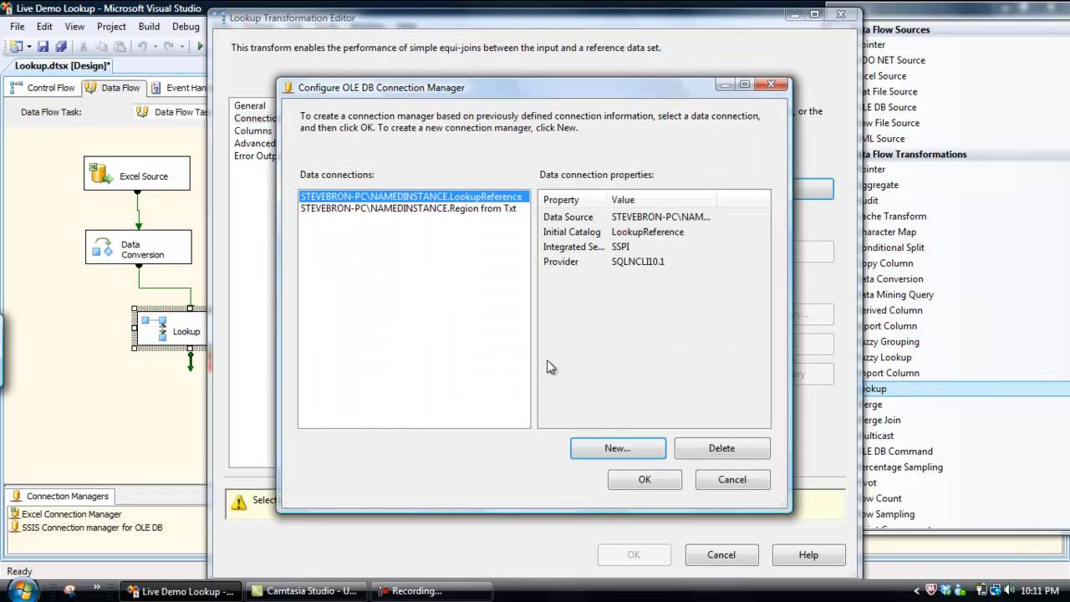
Assign the LookupReference connection to the Lookup and choose [dbo].[Reference Table] as its reference table
left_click(640, 480)
left_click(393, 251)
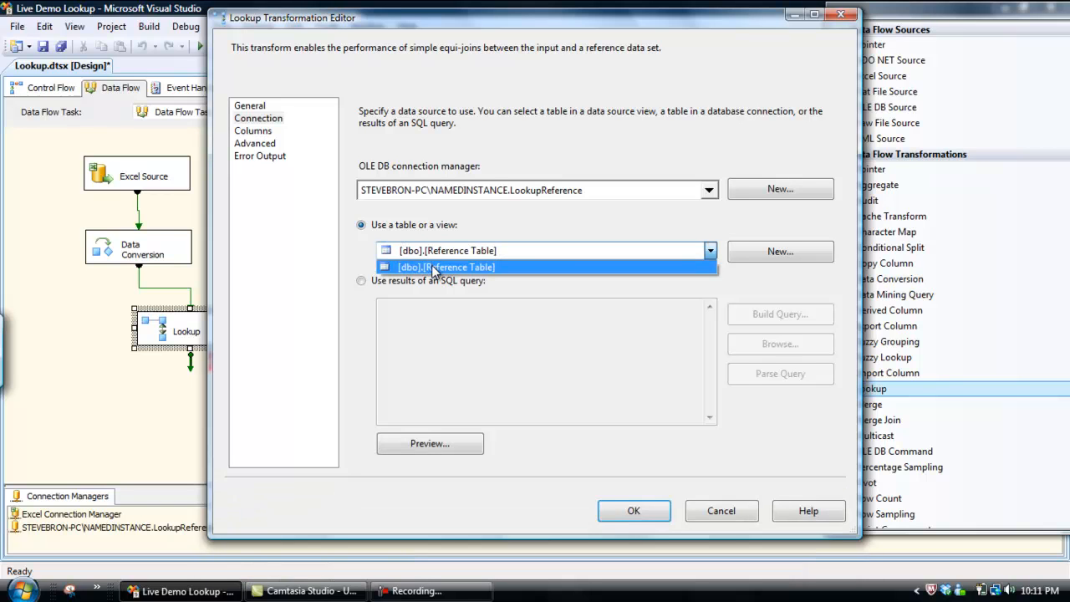
left_click(433, 267)
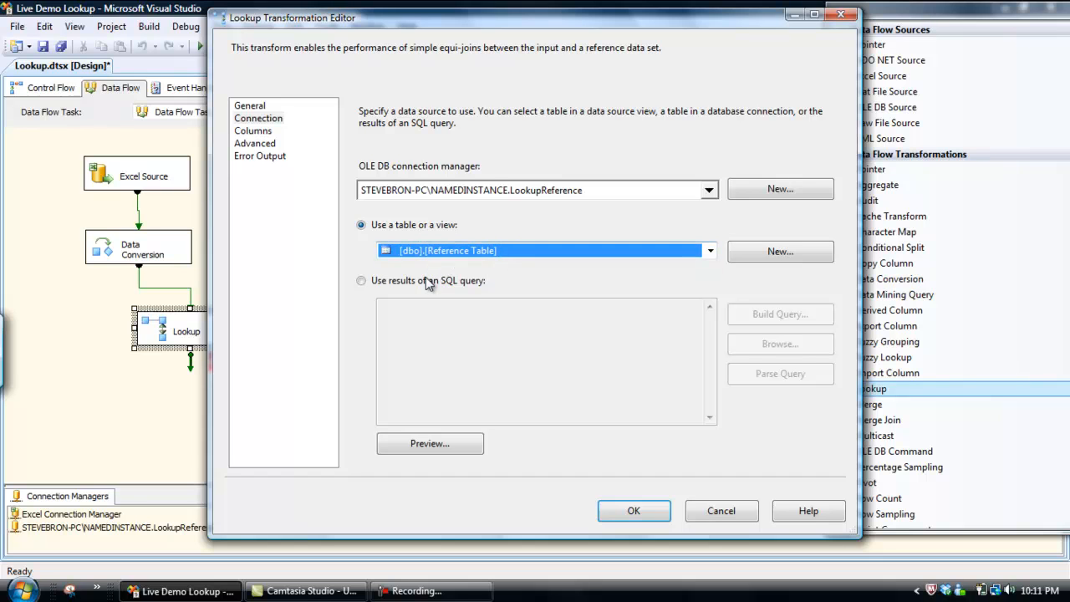
Build an SQL query returning all columns of dbo.[Reference Table] as the Lookup's data source, and preview its results
left_click(361, 281)
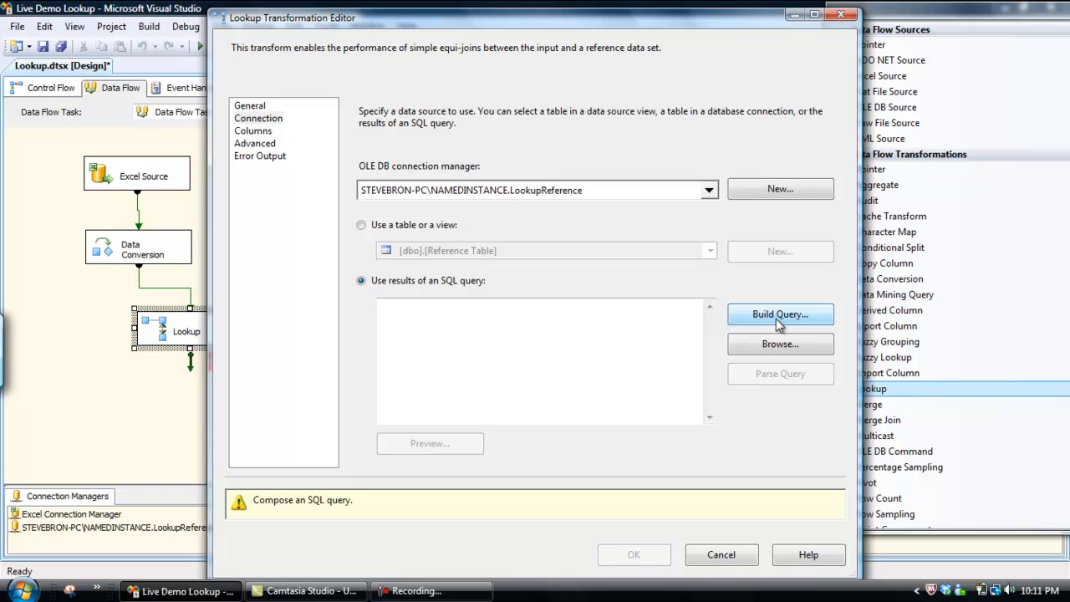
left_click(777, 315)
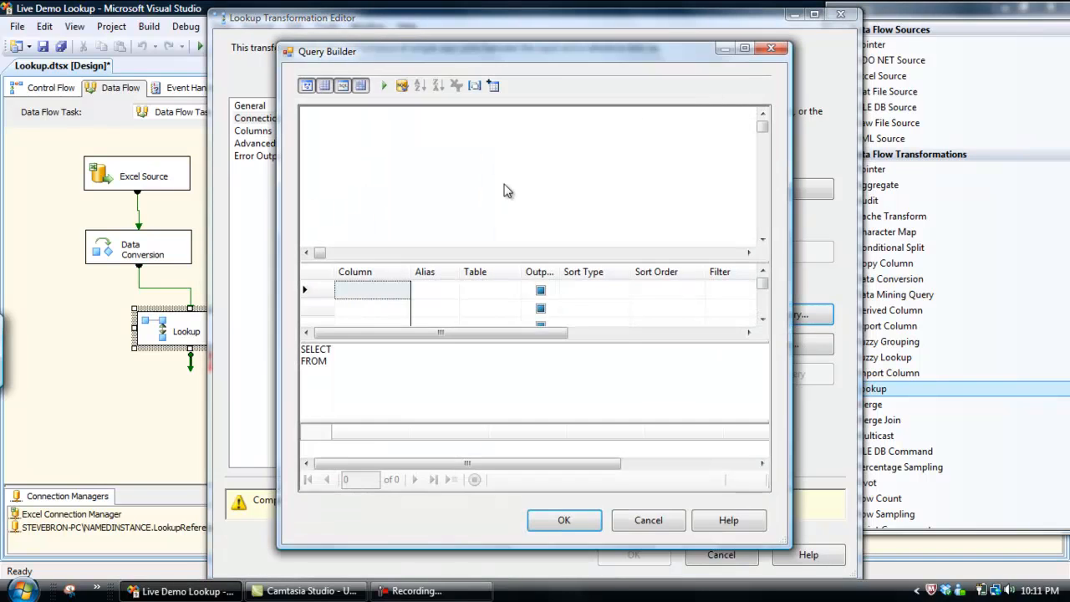
left_click(492, 87)
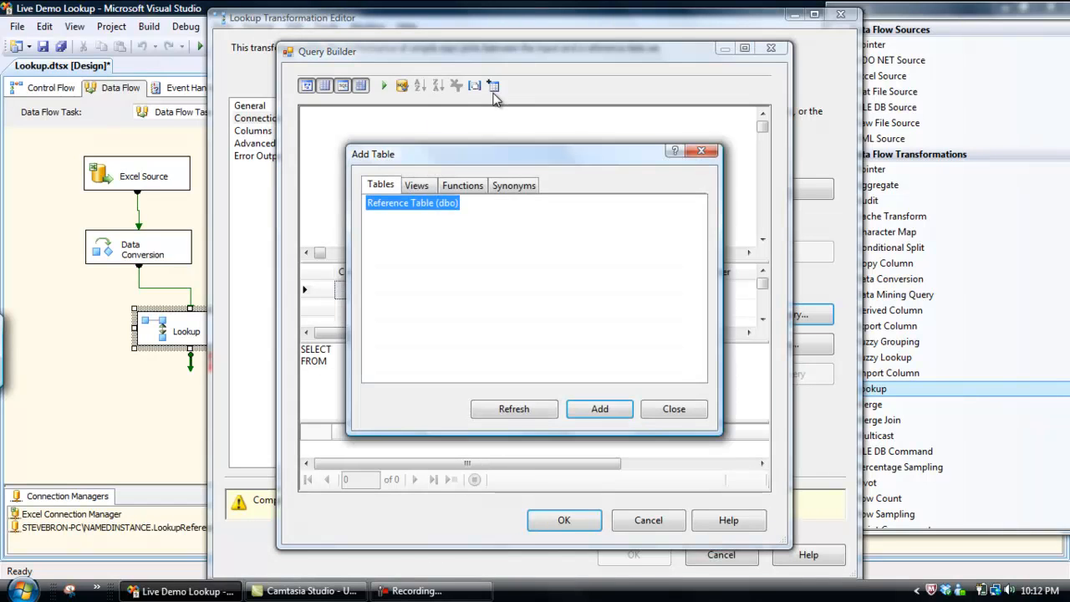
left_click(584, 416)
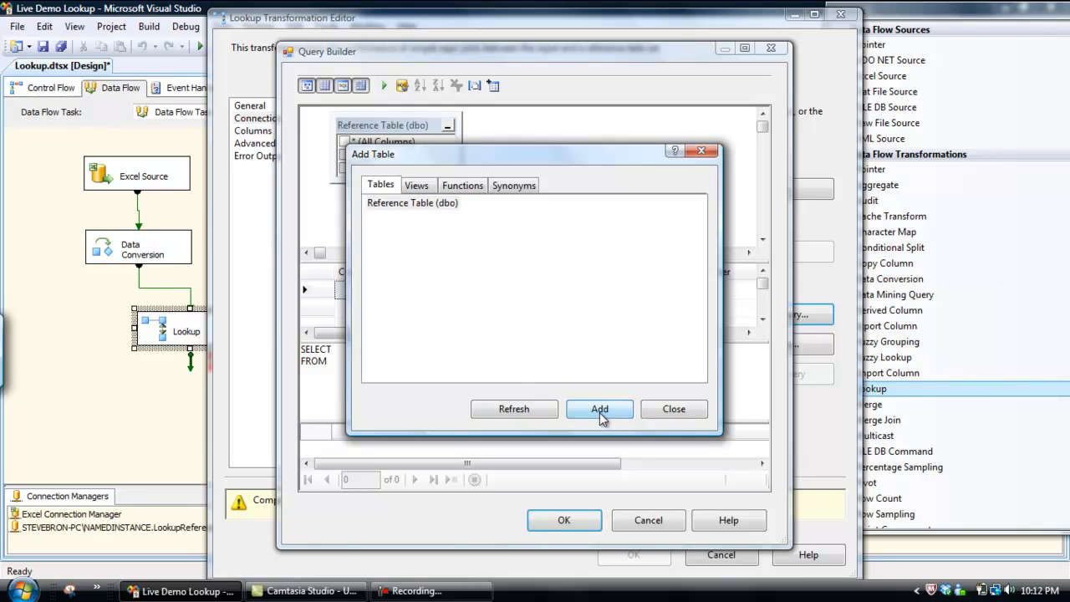
left_click(673, 409)
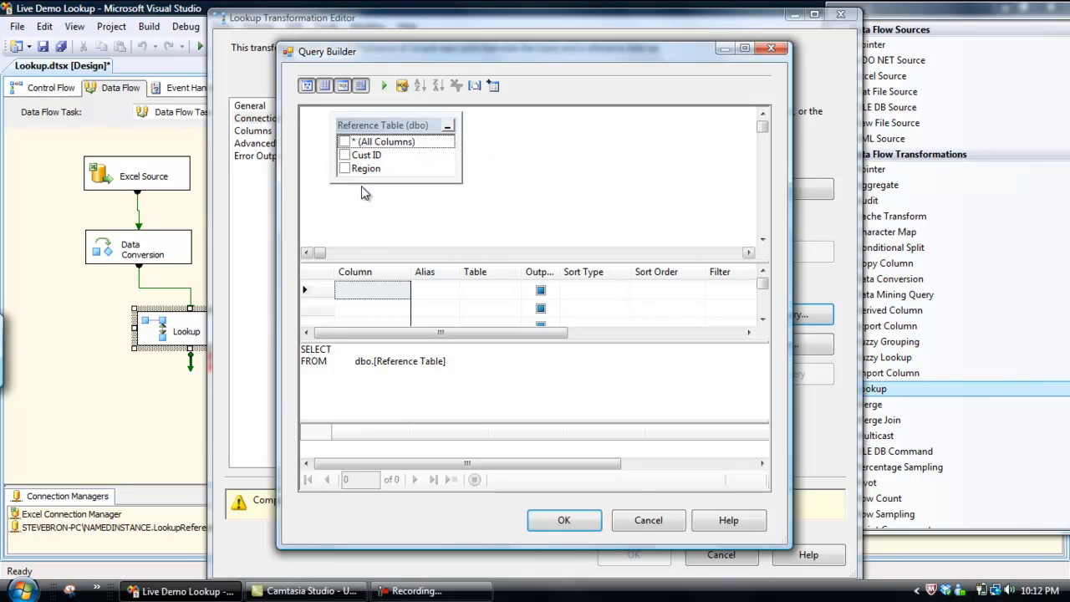
left_click(344, 143)
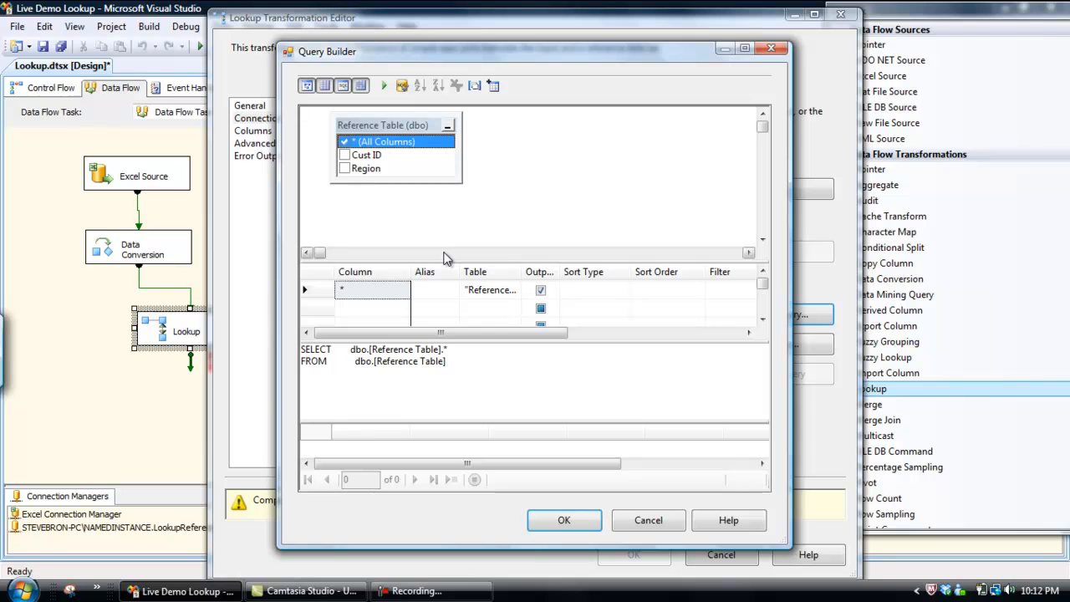
left_click(564, 522)
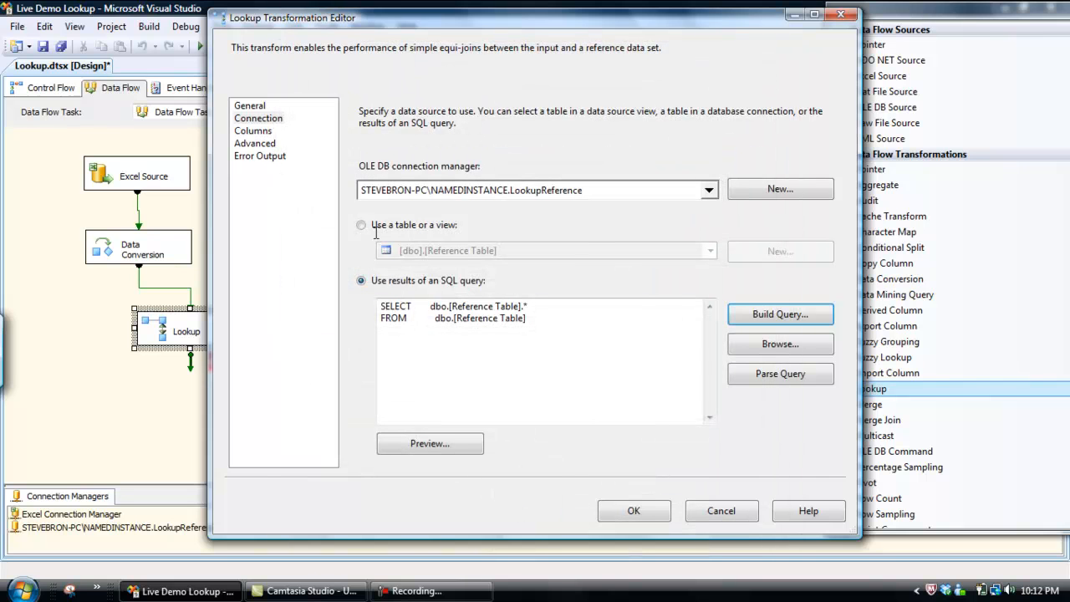
left_click(430, 444)
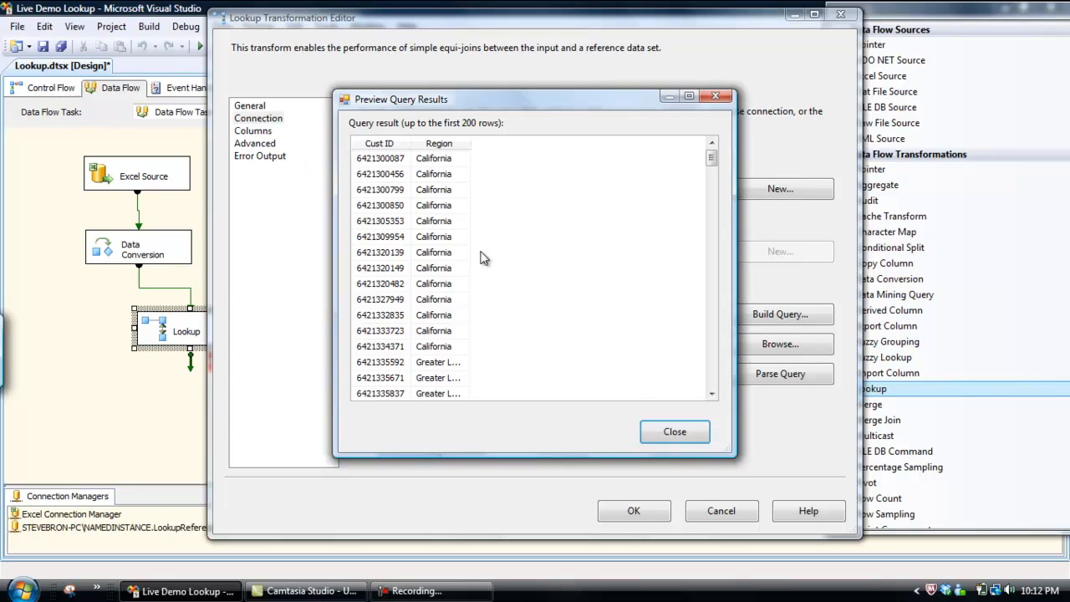
left_click(677, 435)
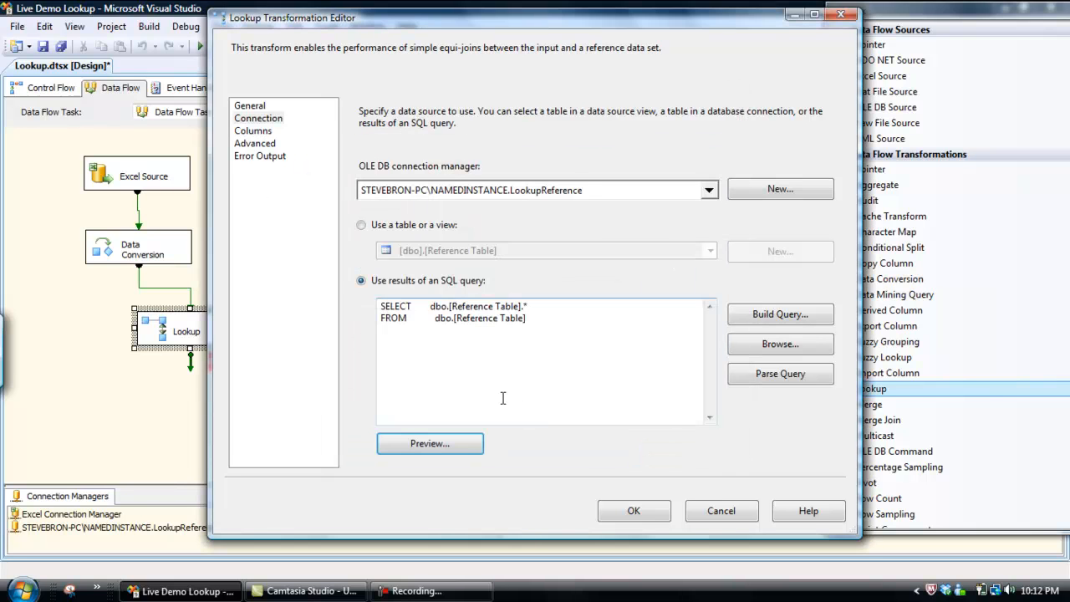
Try to map the Customer ID input column to the Cust ID lookup column
left_click(259, 132)
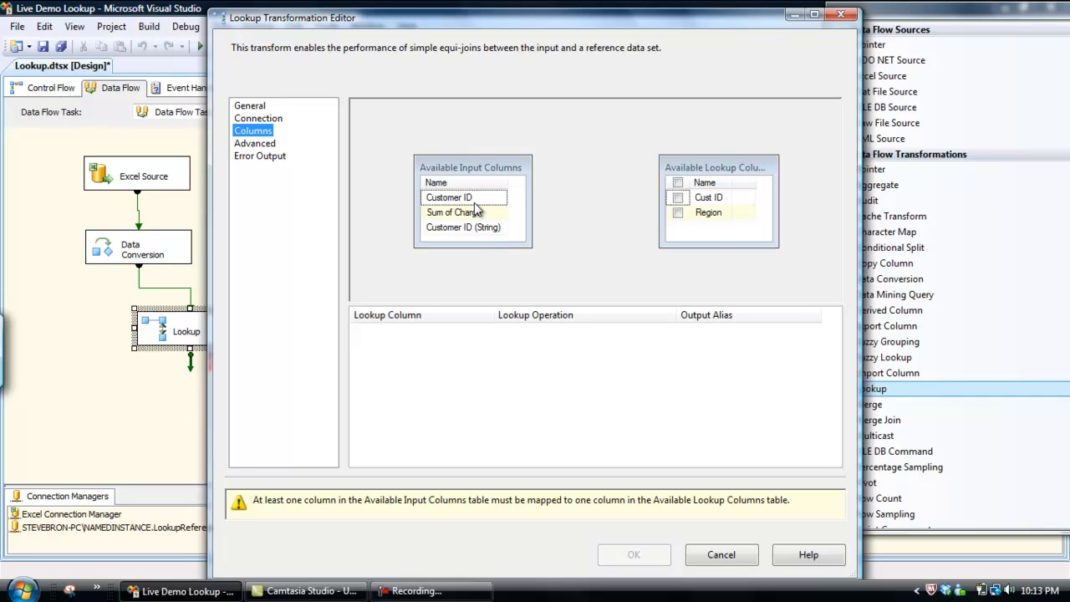
left_click_drag(456, 204, 701, 204)
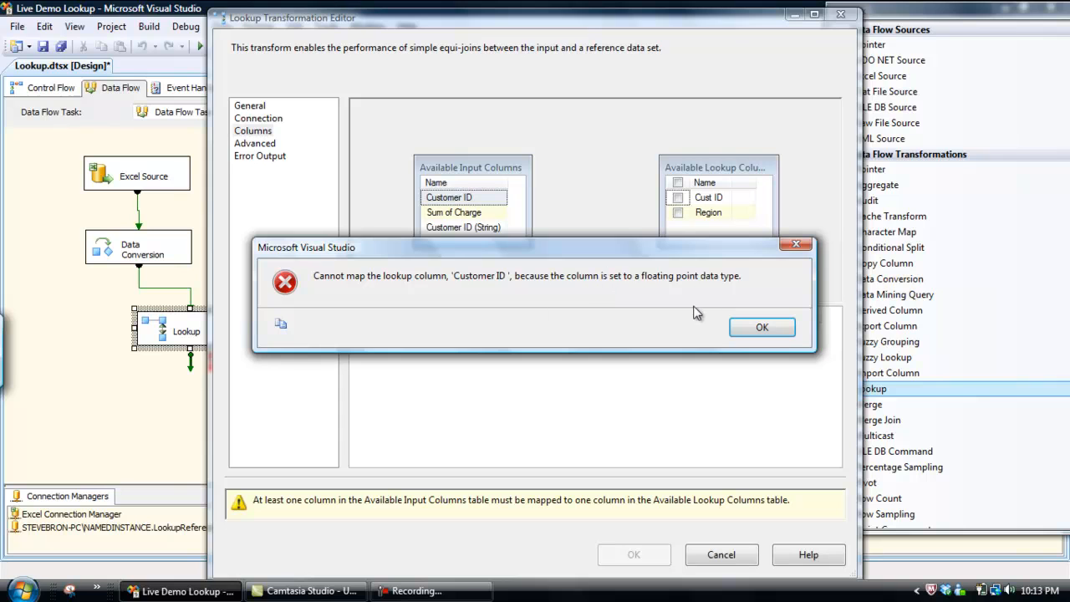
left_click(769, 330)
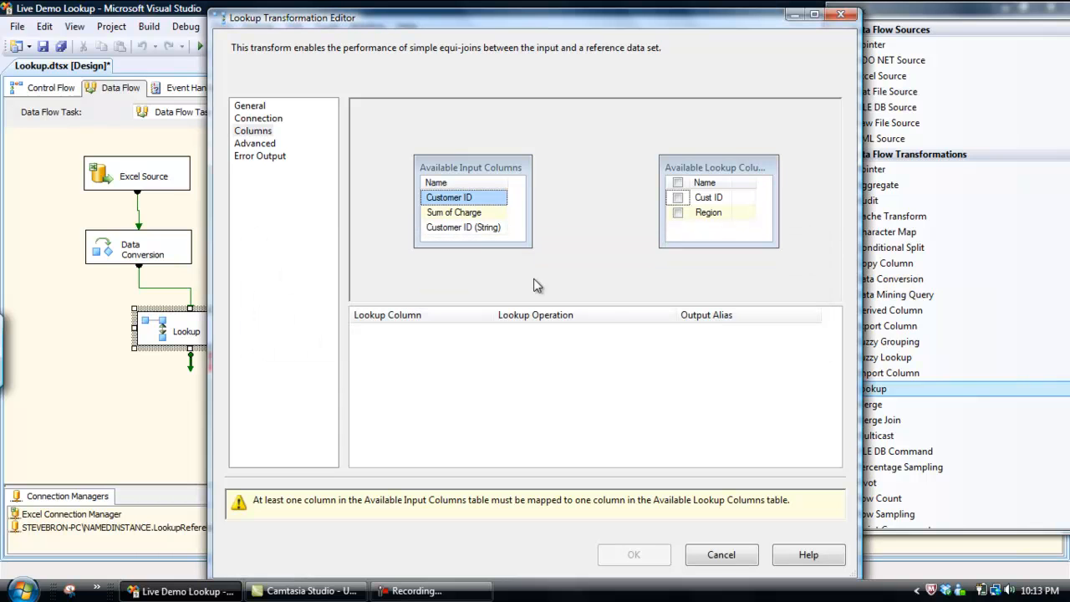
Map Customer ID (String) to the Cust ID lookup column, add Region as a new output column, and accept the Lookup settings
left_click_drag(474, 229, 710, 201)
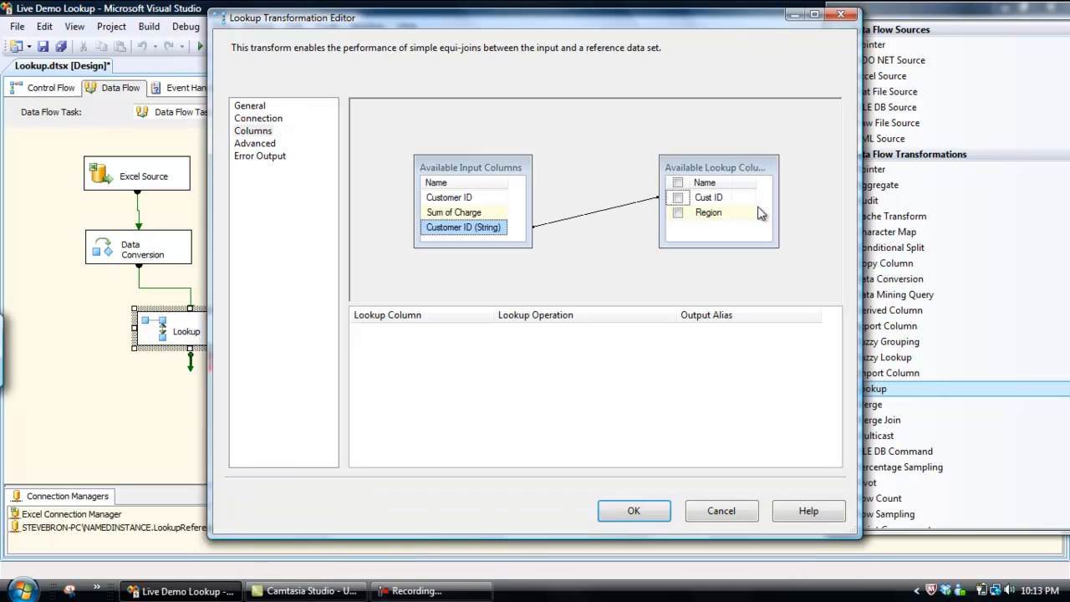
left_click_drag(778, 204, 809, 204)
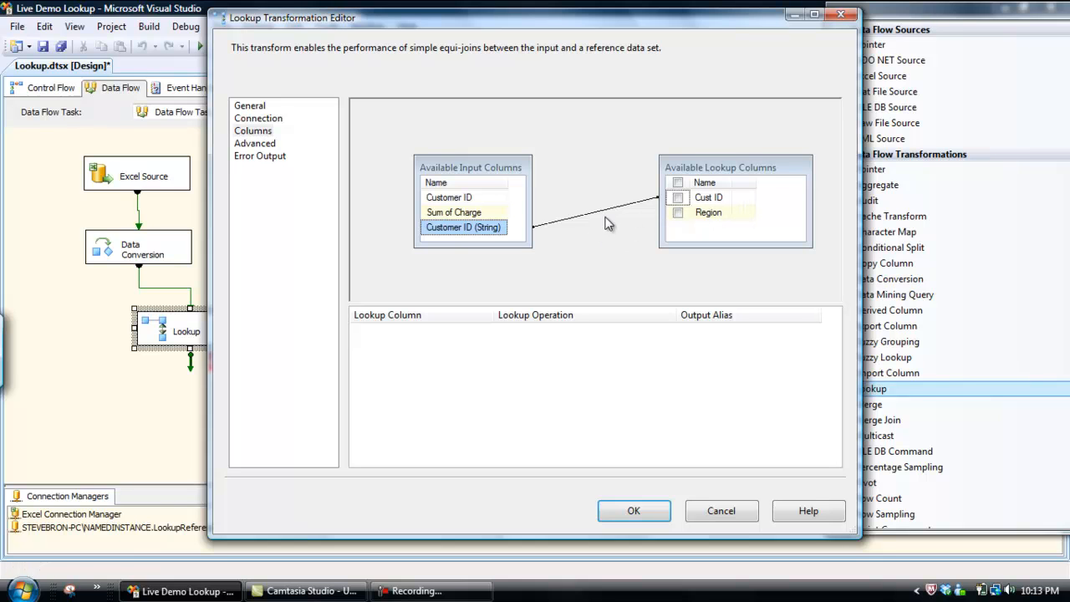
left_click(677, 213)
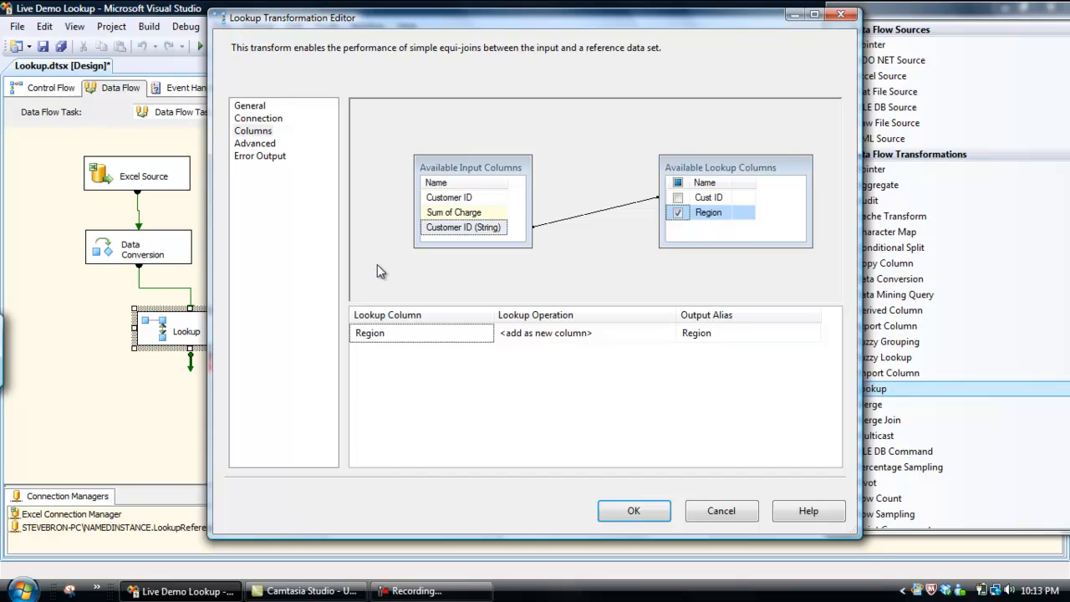
left_click(251, 149)
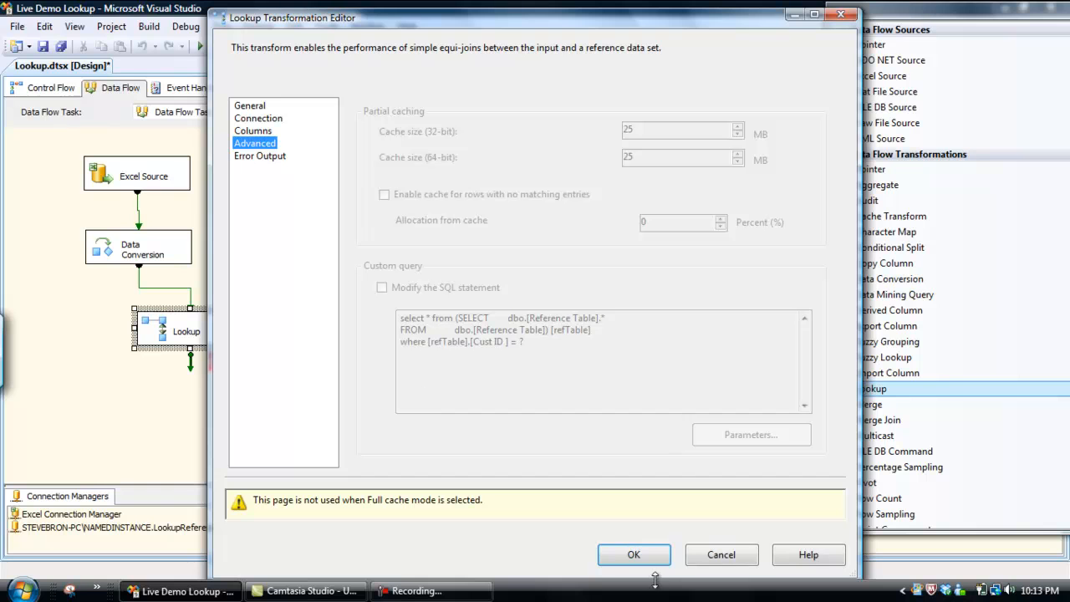
left_click(633, 554)
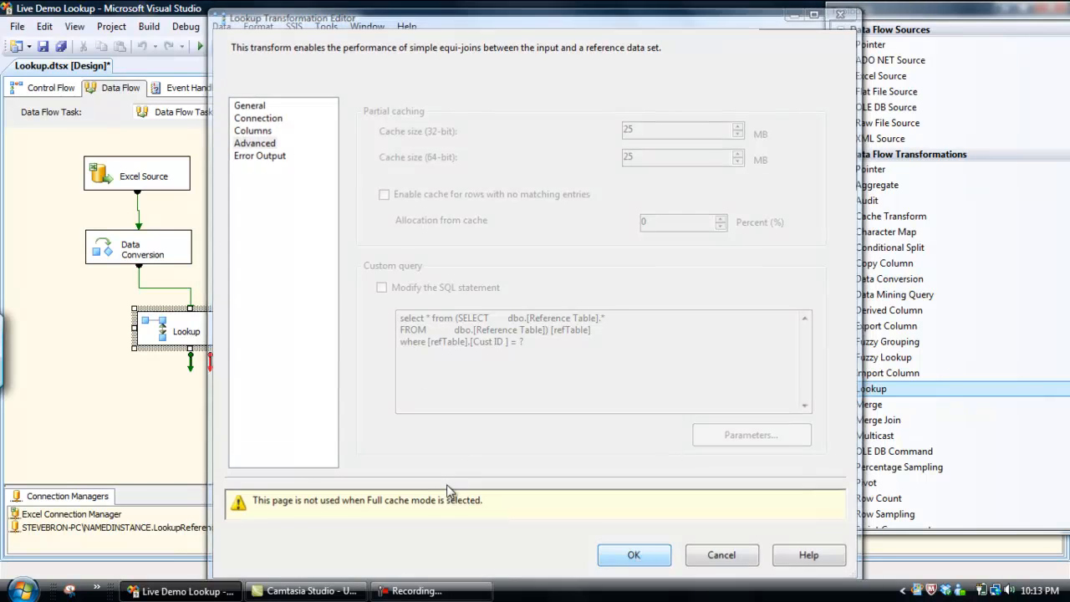
Align the Lookup directly under Data Conversion and add a Derived Column transformation below it
left_click_drag(242, 338, 189, 340)
left_click(169, 419)
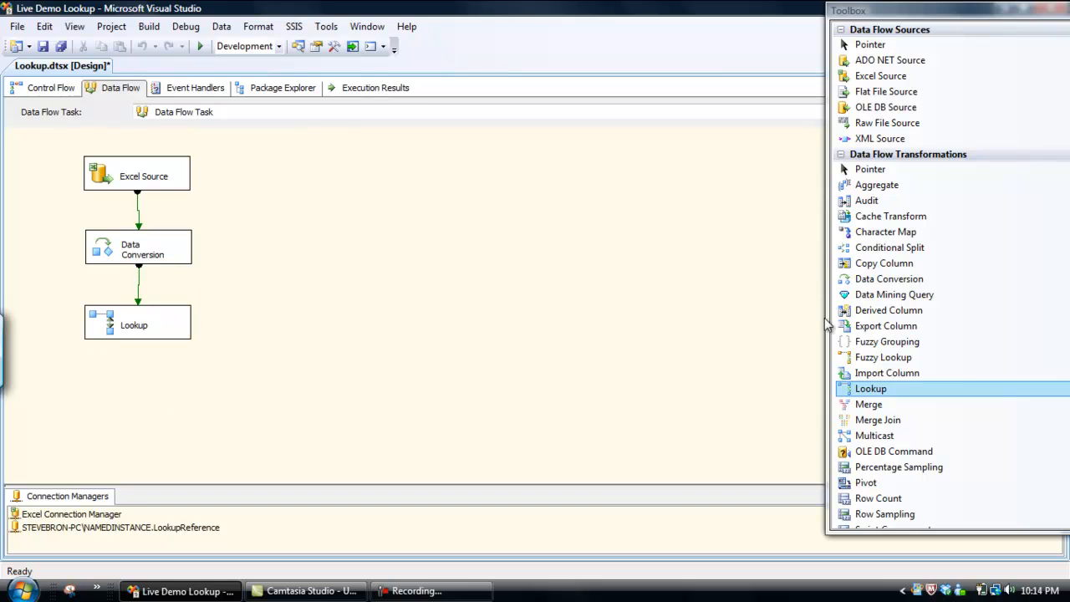
left_click_drag(901, 317, 92, 389)
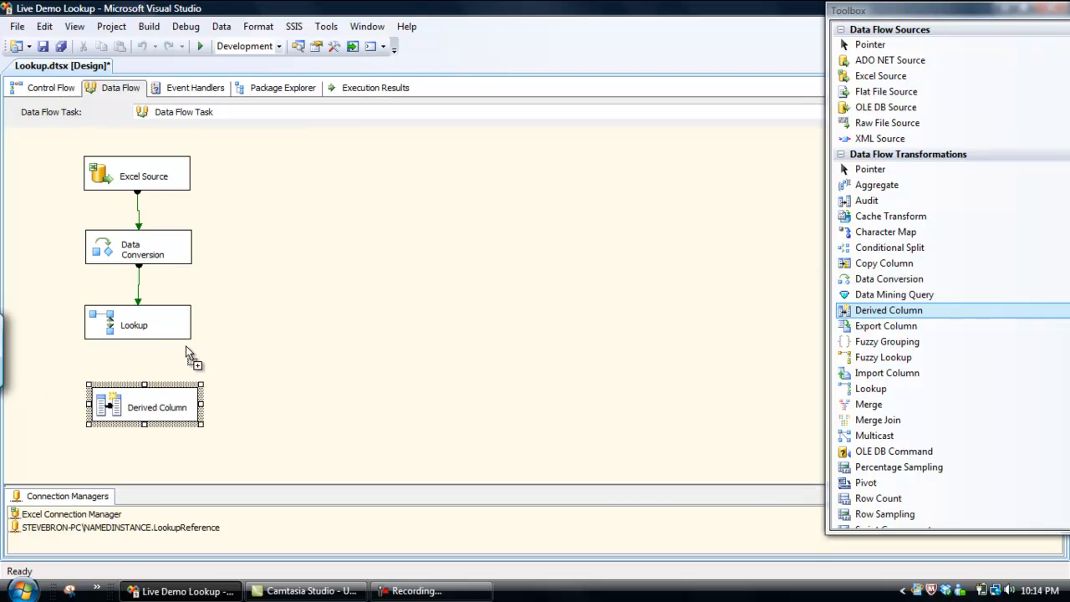
Connect the Lookup to the Derived Column below it, routing Lookup Match Output into Derived Column Input
left_click(131, 334)
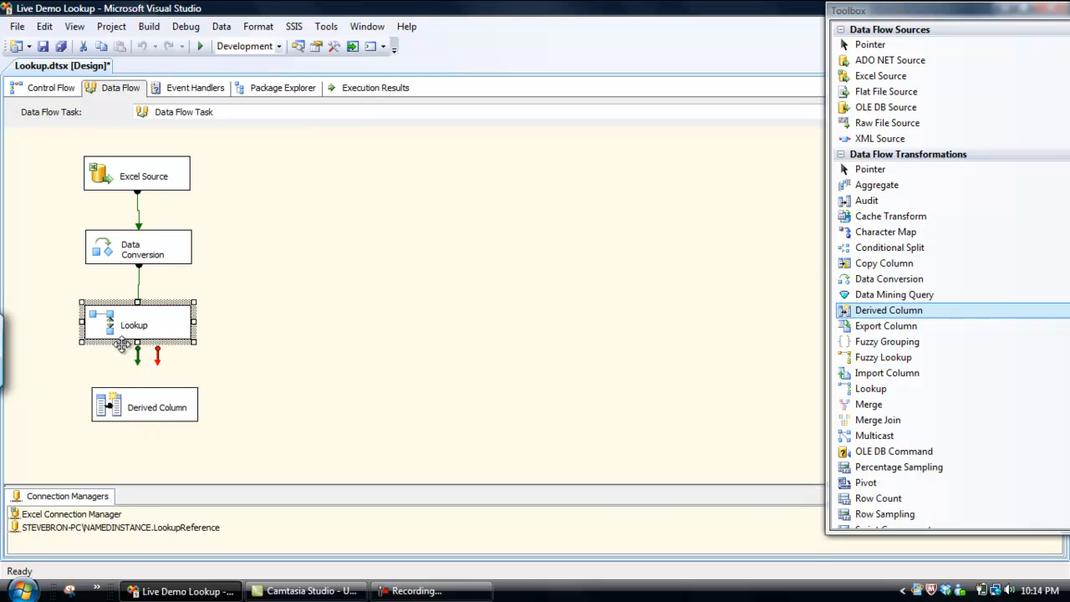
left_click_drag(138, 360, 139, 405)
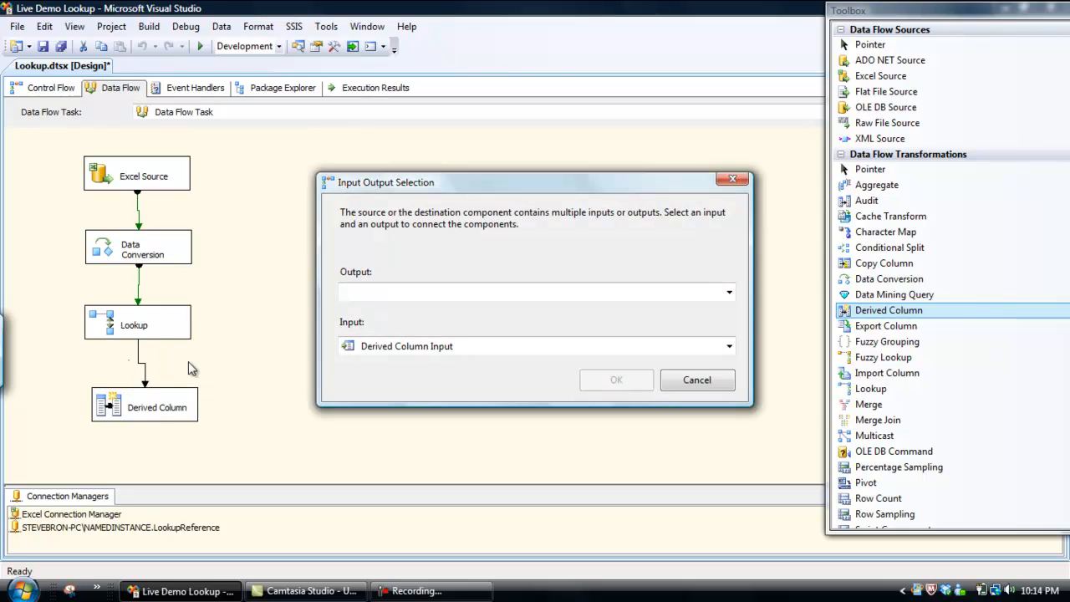
left_click(729, 292)
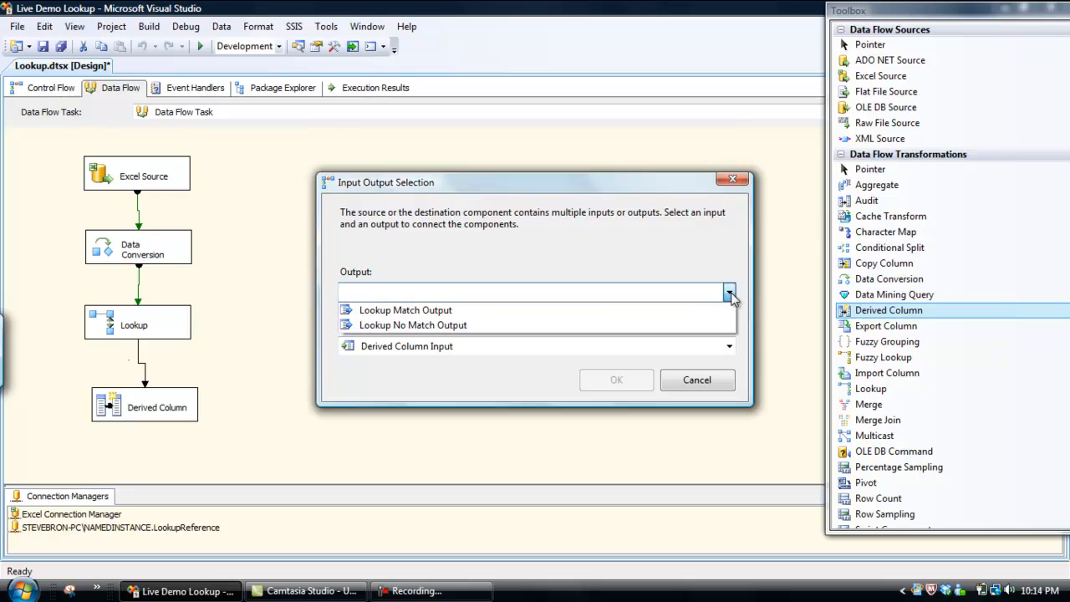
left_click(443, 314)
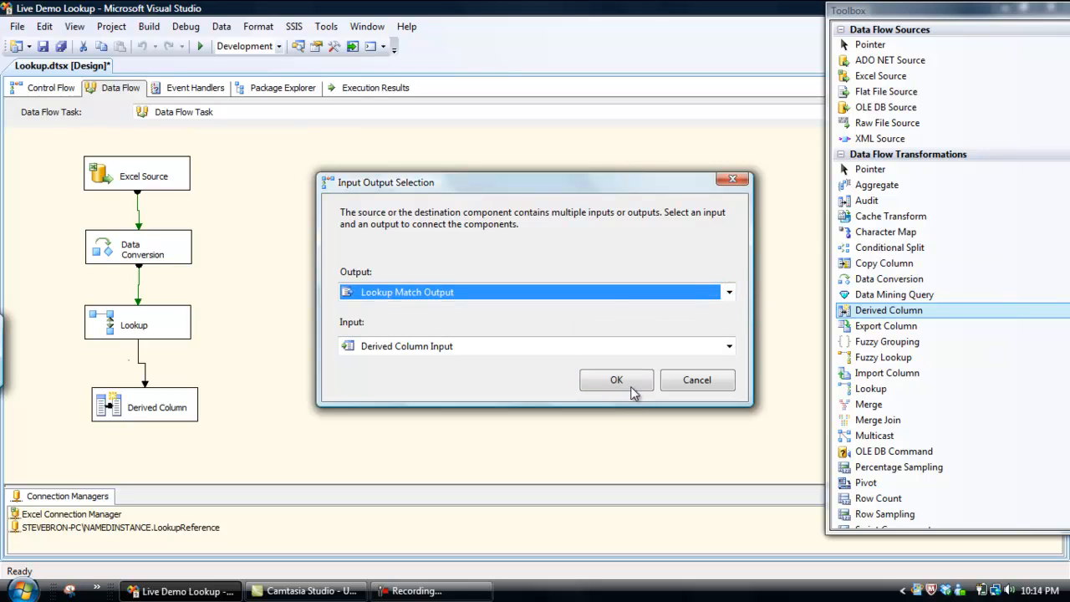
left_click(634, 390)
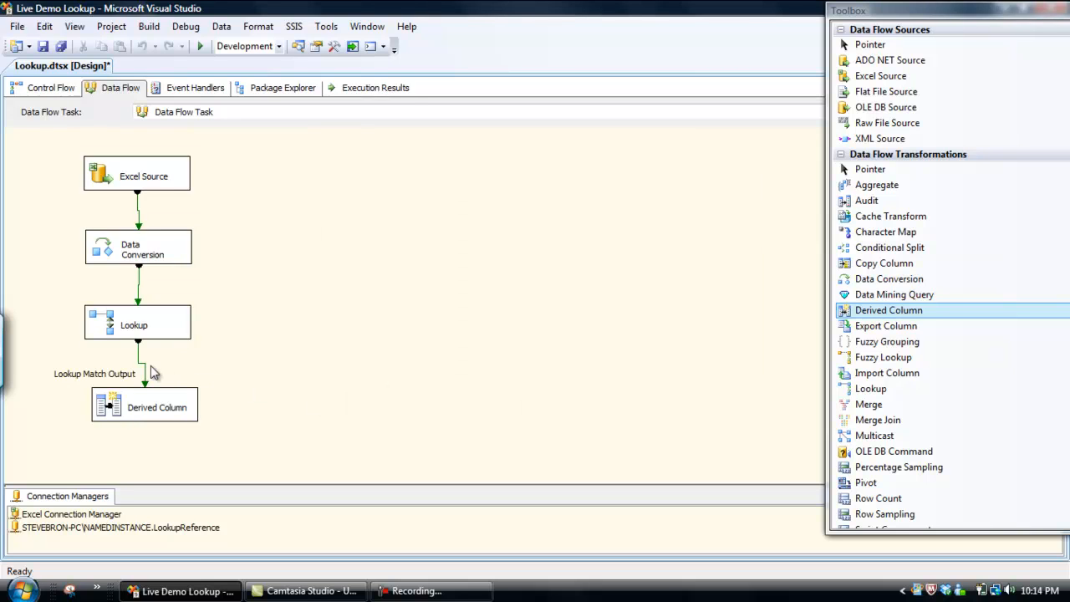
Add a grid data viewer to the Lookup Match Output path
right_click(140, 359)
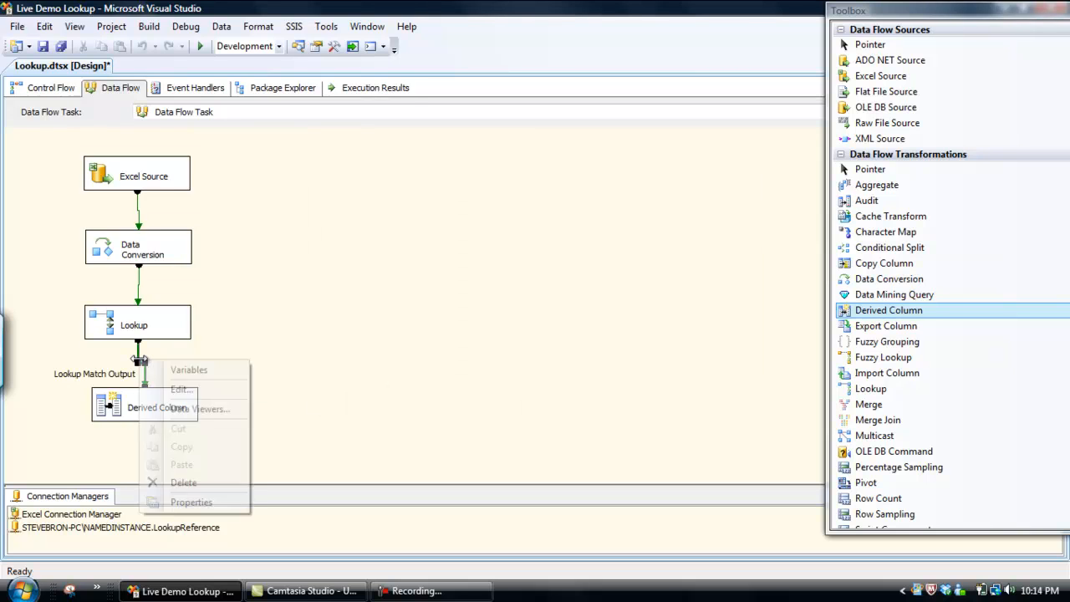
left_click(206, 410)
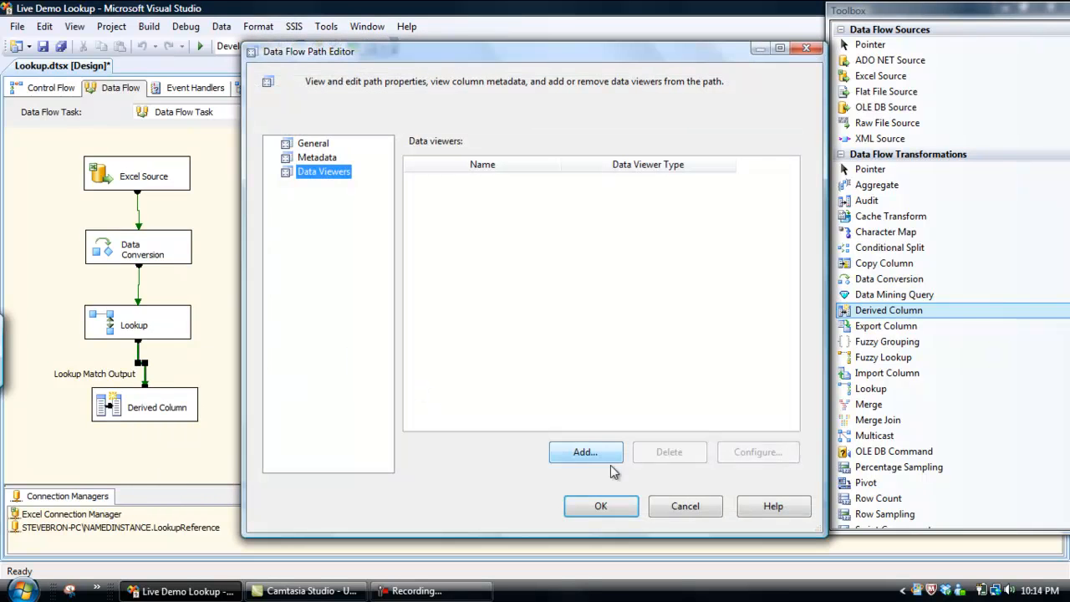
left_click(569, 455)
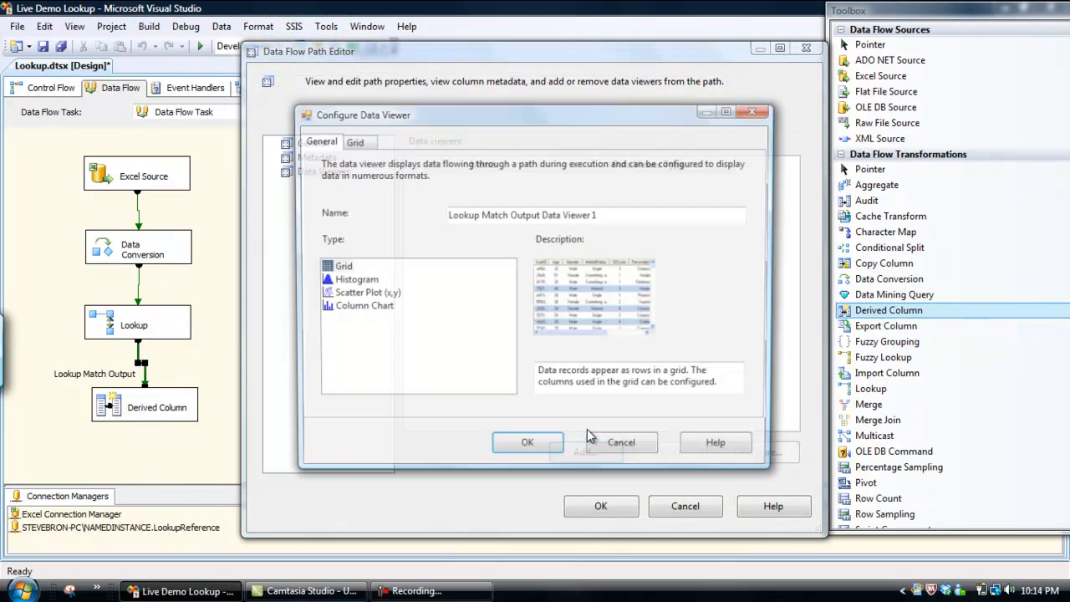
left_click(518, 445)
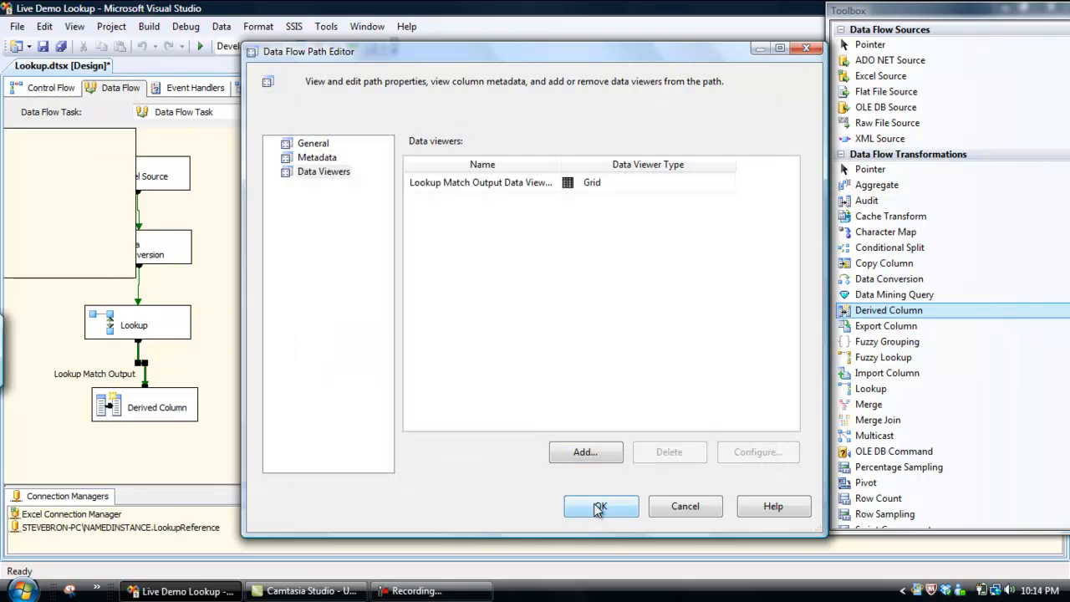
left_click(599, 508)
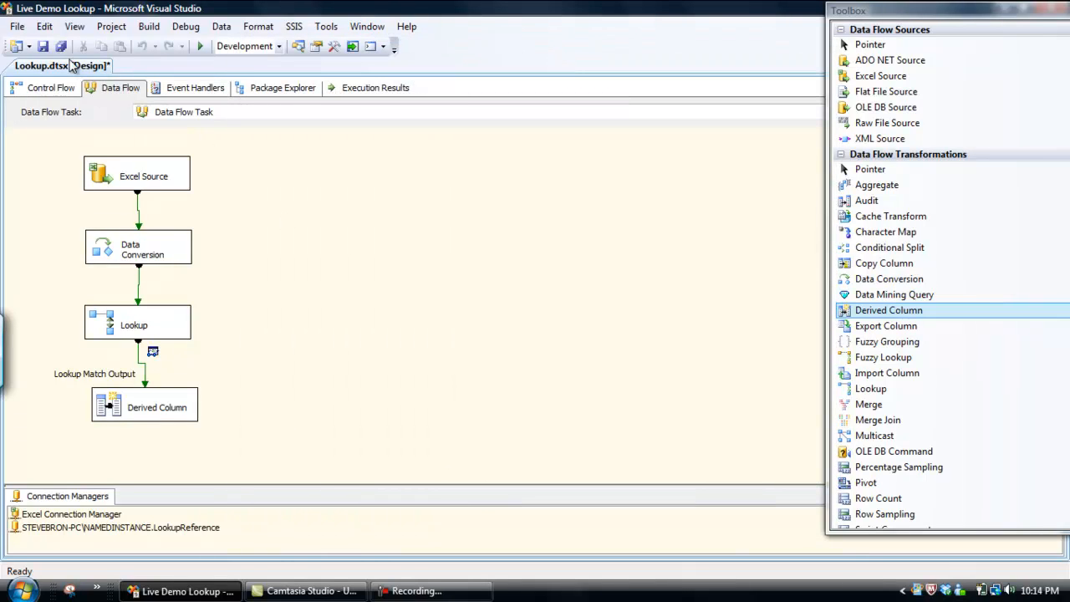
Save and run the package, then widen the match data viewer's columns and review its rows through to the end
left_click(44, 46)
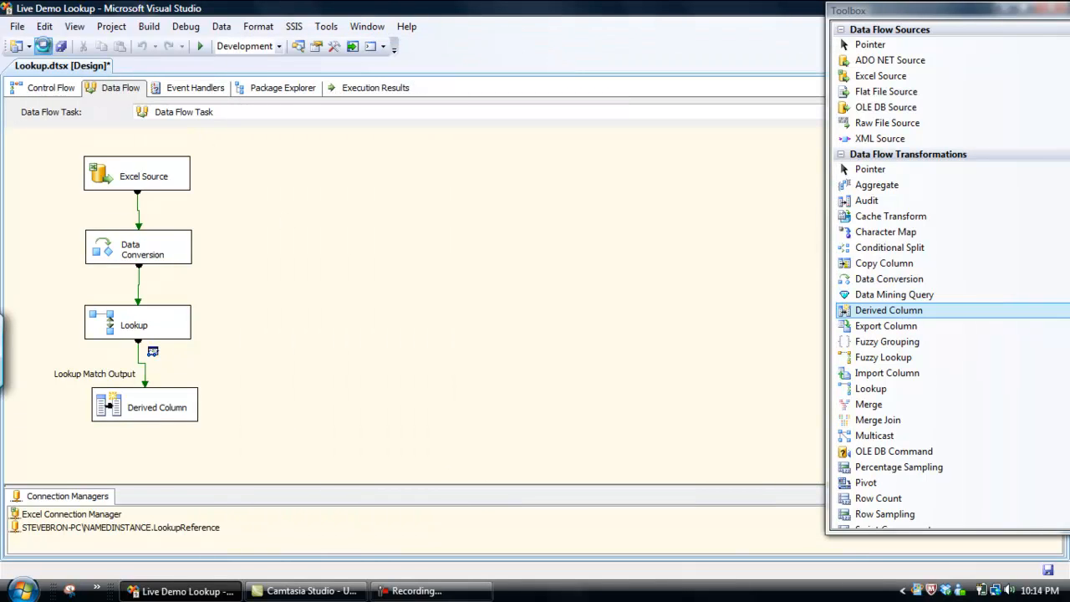
left_click(203, 51)
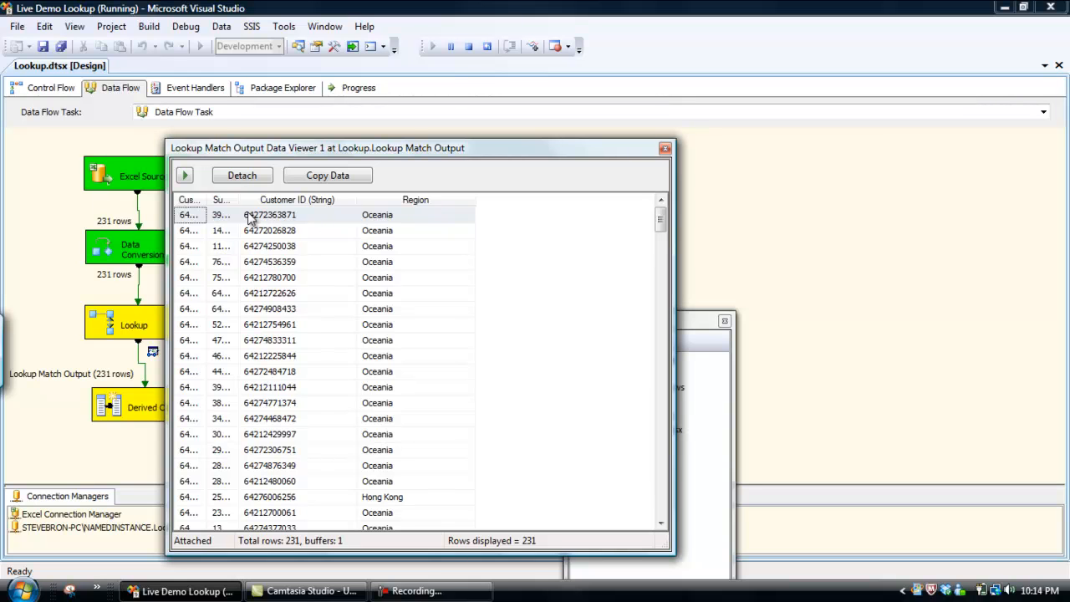
left_click_drag(205, 200, 388, 203)
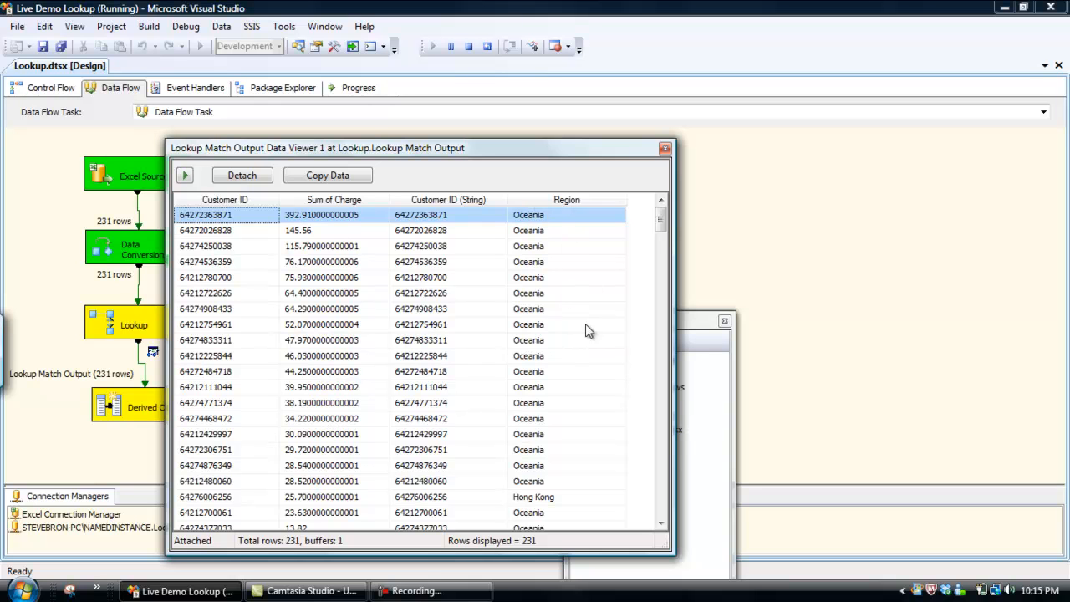
left_click_drag(660, 222, 660, 506)
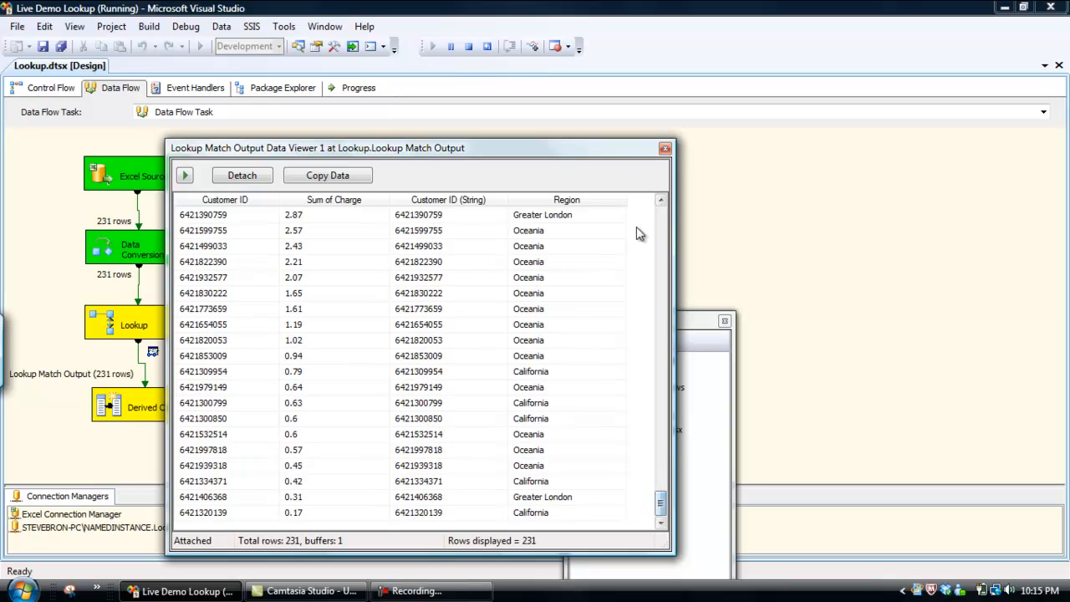
Close the match data viewer so the package finishes running, and stop debugging
left_click(664, 149)
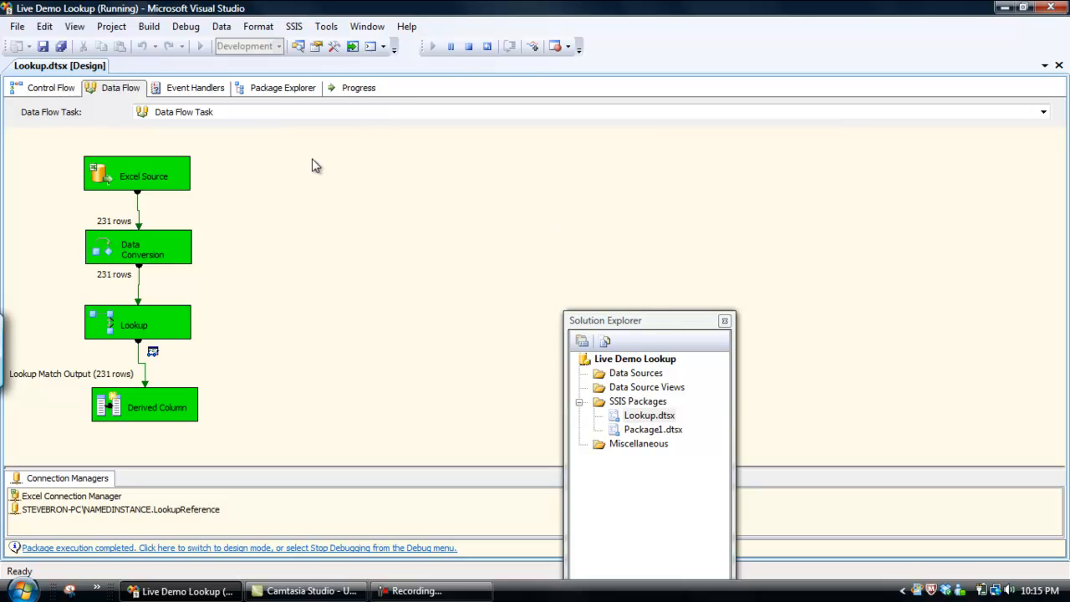
left_click(185, 26)
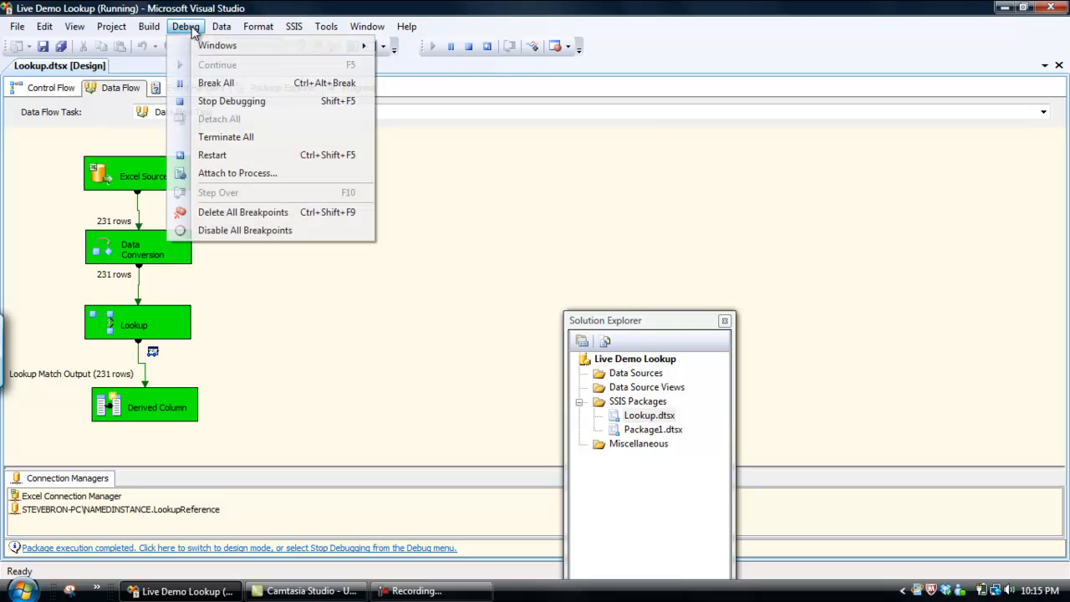
left_click(225, 100)
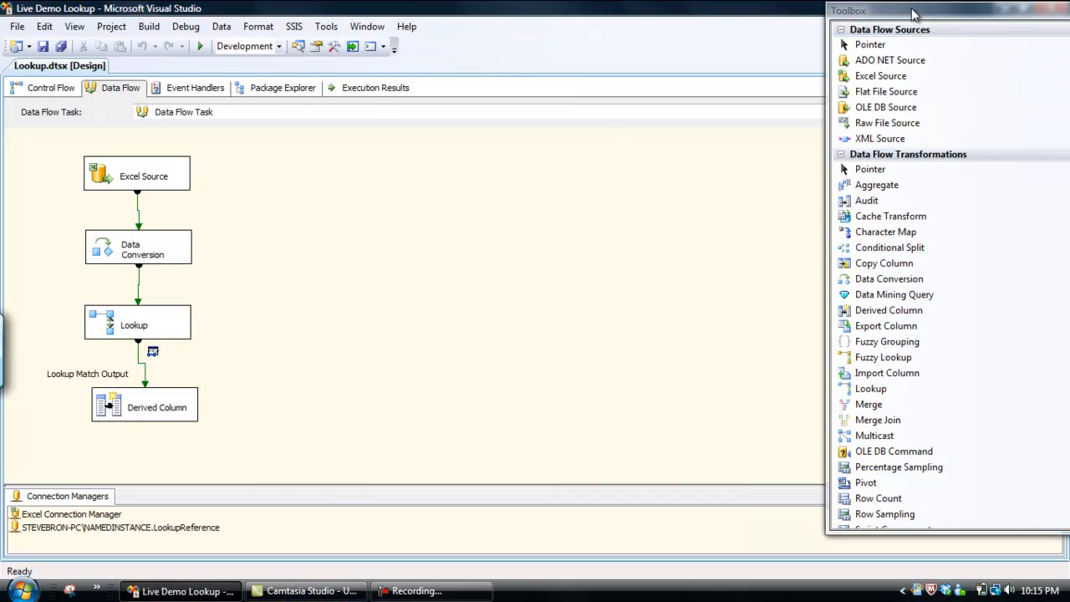
Add a second Derived Column beside the Lookup and connect the Lookup No Match Output to it
left_click_drag(913, 14, 884, 284)
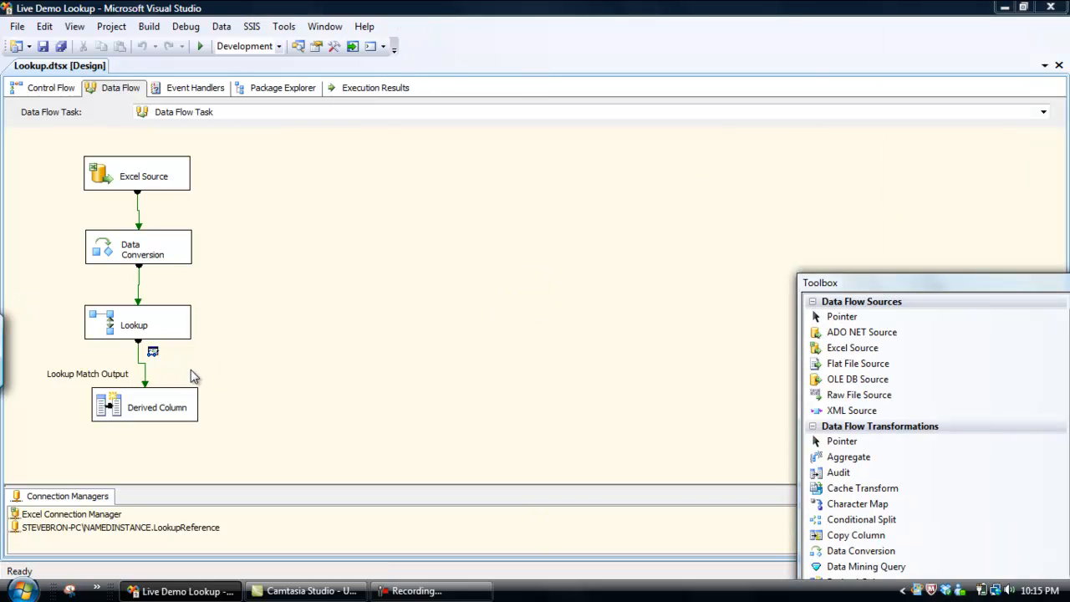
left_click_drag(871, 286, 692, 155)
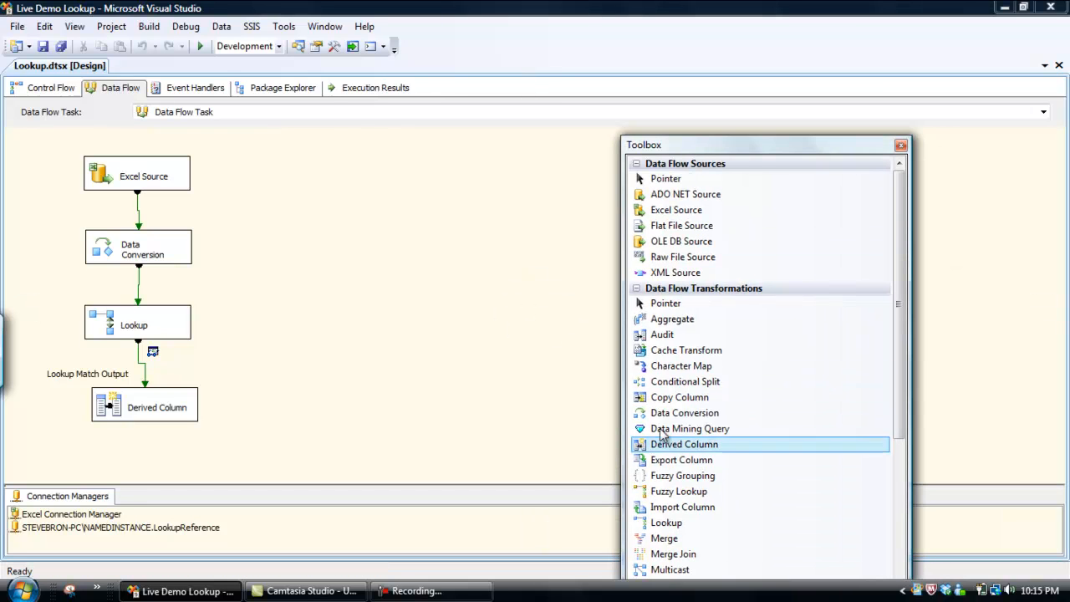
left_click_drag(690, 446, 321, 342)
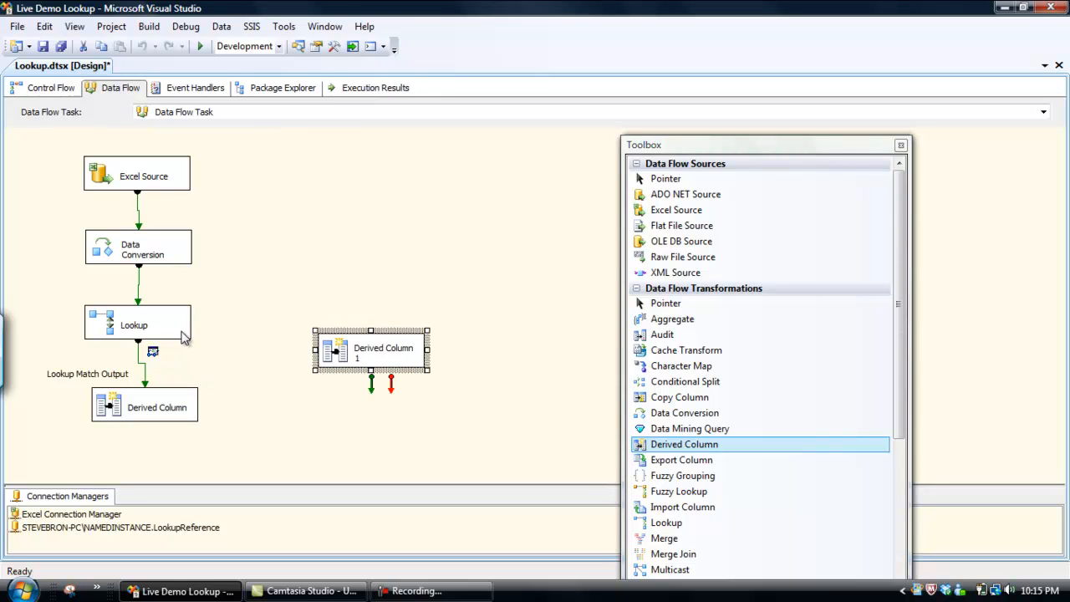
left_click(184, 336)
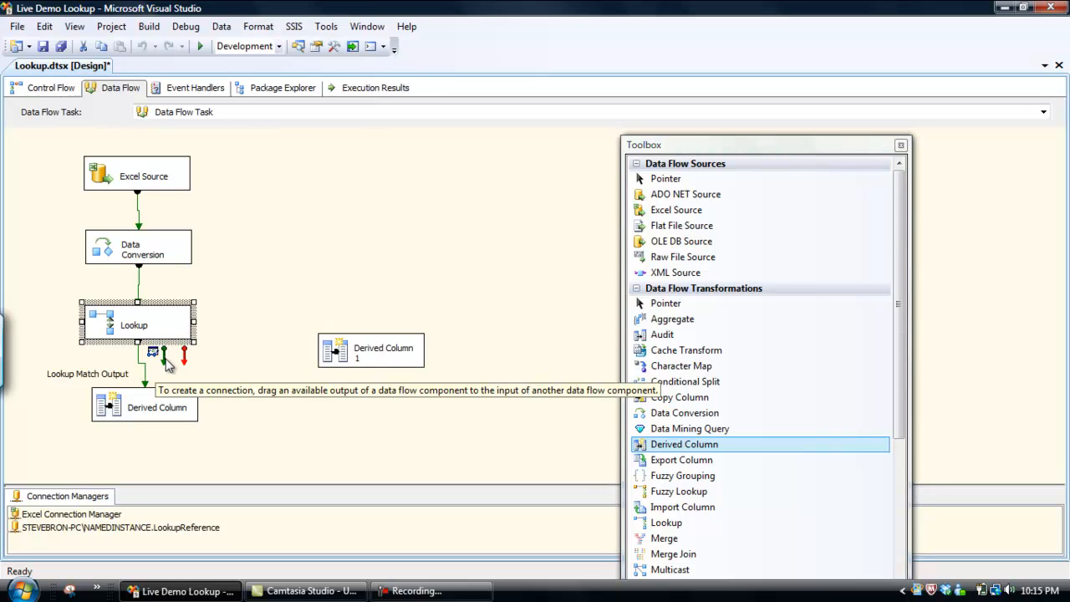
left_click_drag(167, 363, 336, 364)
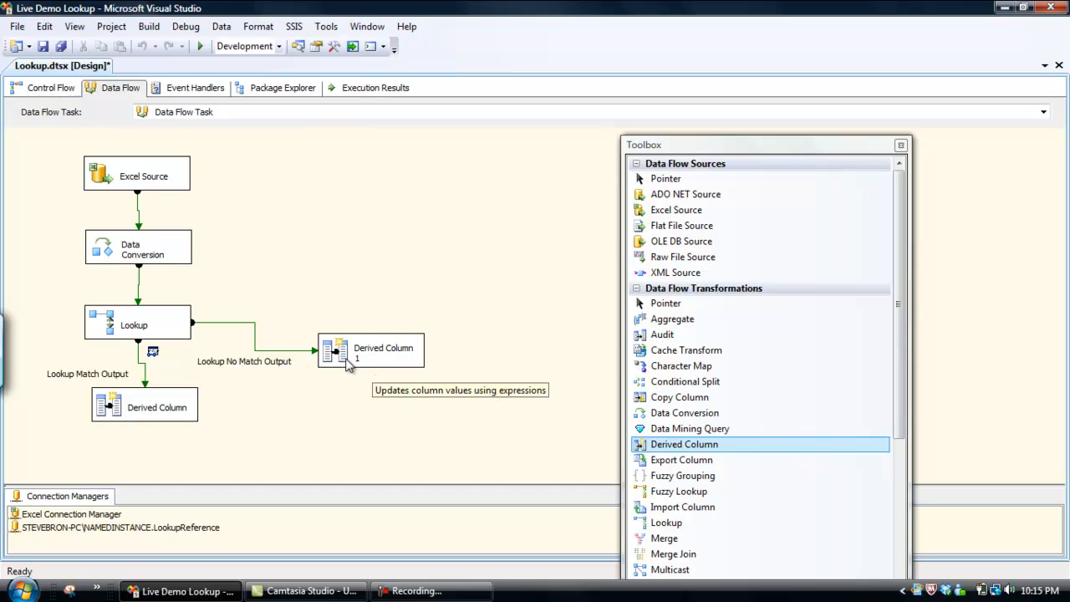
Add a grid data viewer to the Lookup No Match Output path
right_click(284, 351)
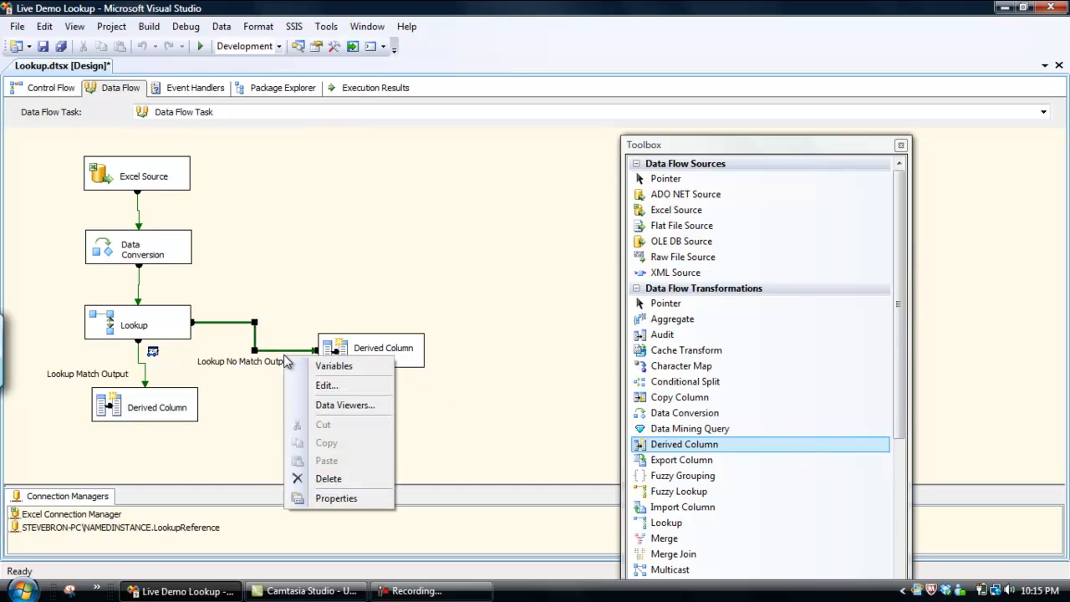
left_click(334, 408)
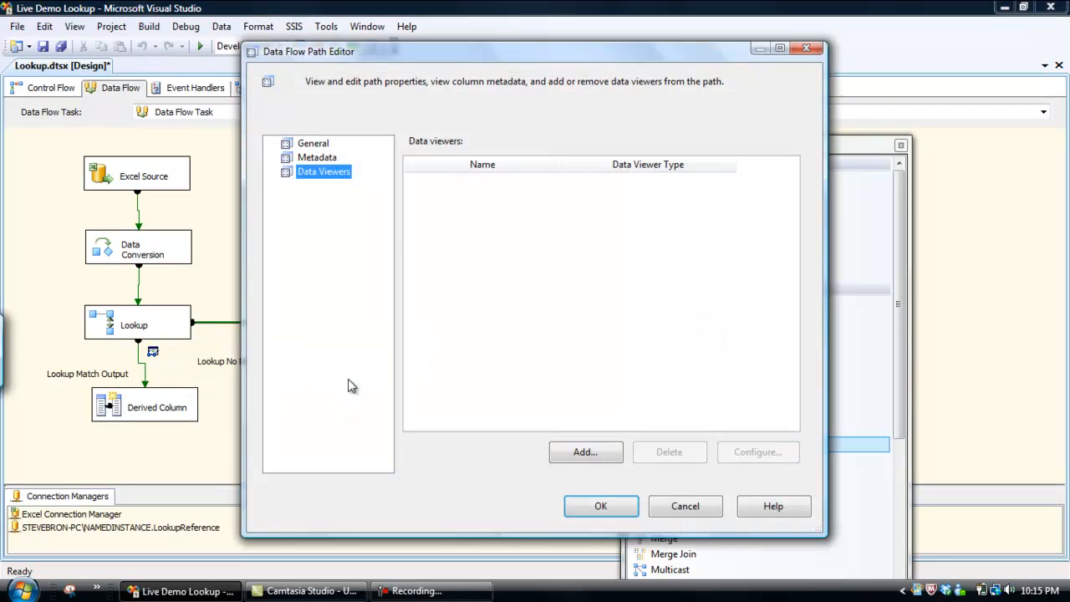
left_click(587, 452)
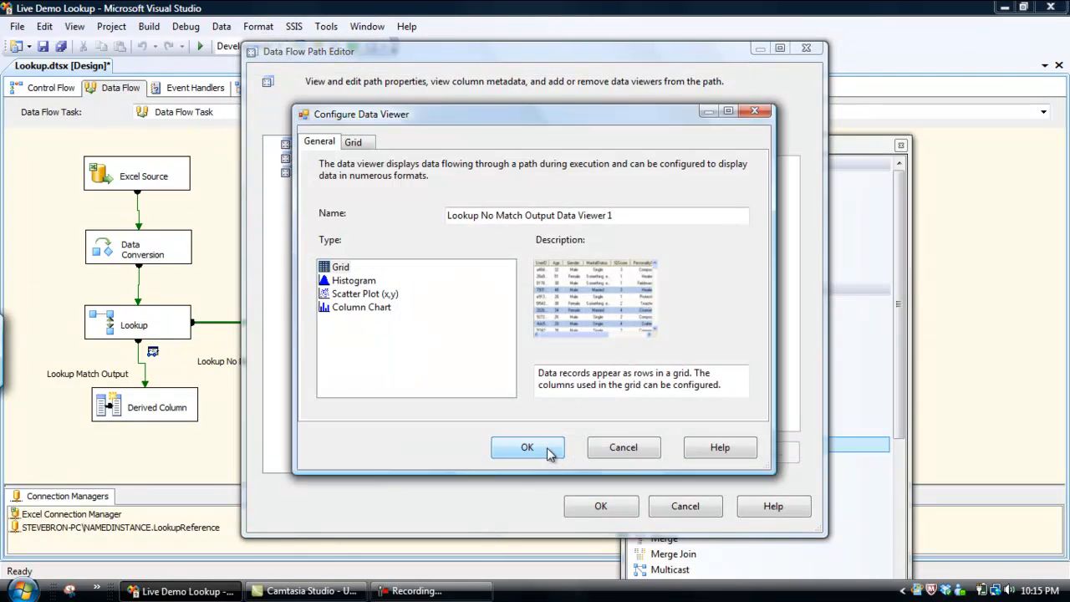
left_click(545, 455)
left_click(601, 505)
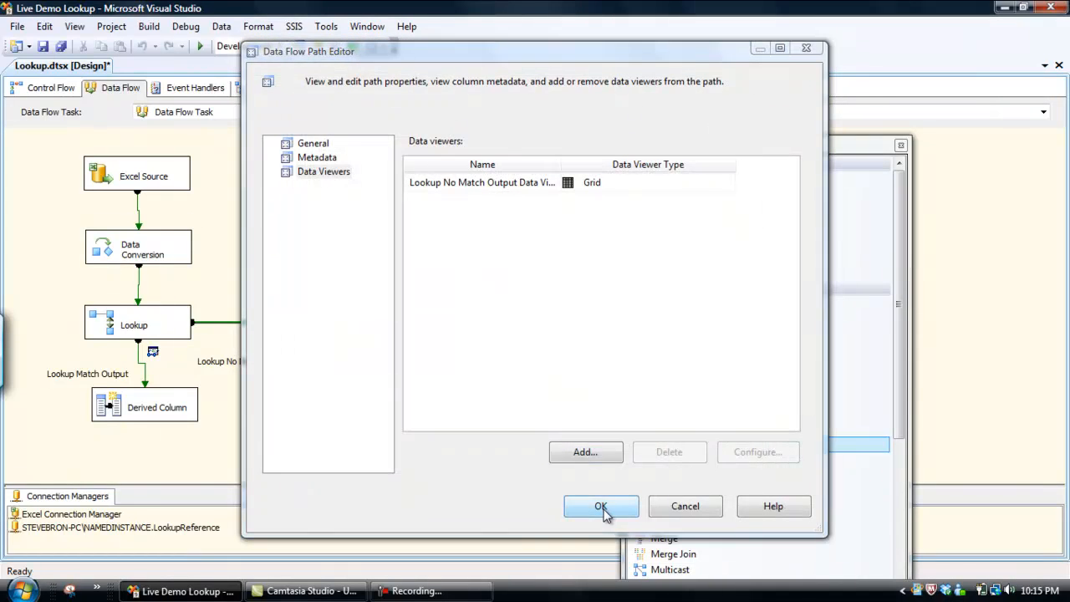
Run the package to check both Lookup outputs, close the match data viewer, and stop debugging
left_click(200, 46)
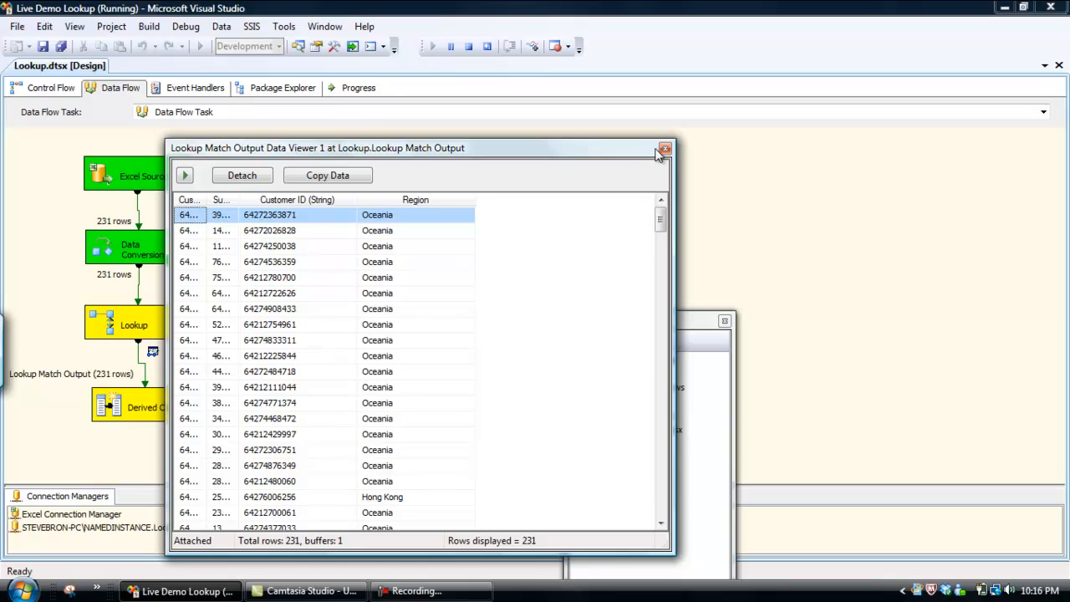
left_click(664, 149)
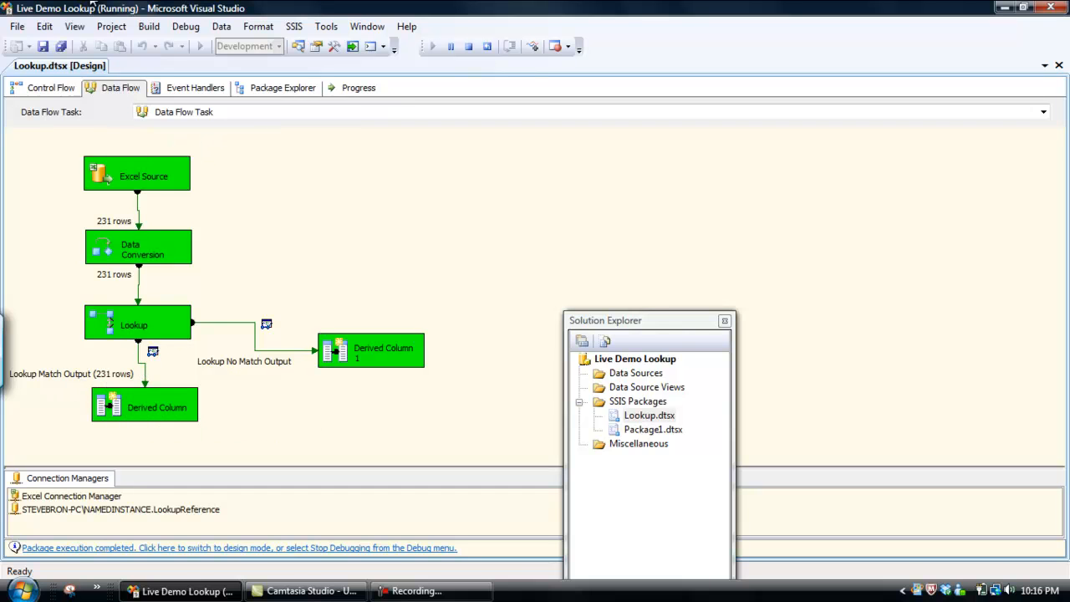
left_click(186, 26)
left_click(225, 100)
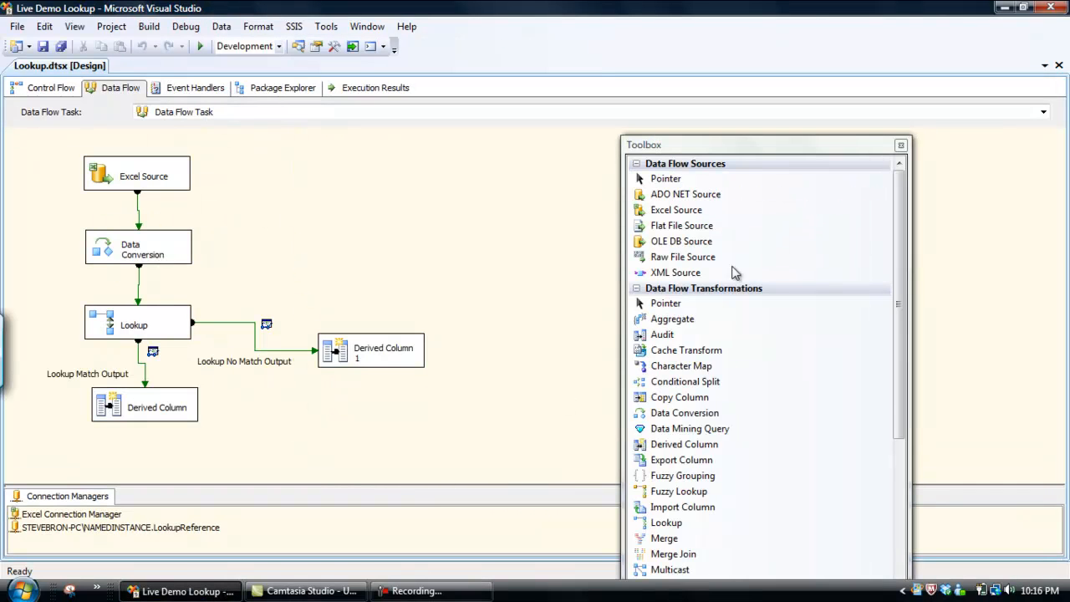
Open the Master Dataset workbook in Excel from the Data Files folder inside the desktop's Lookup SSIS Demo folder
left_click(1003, 7)
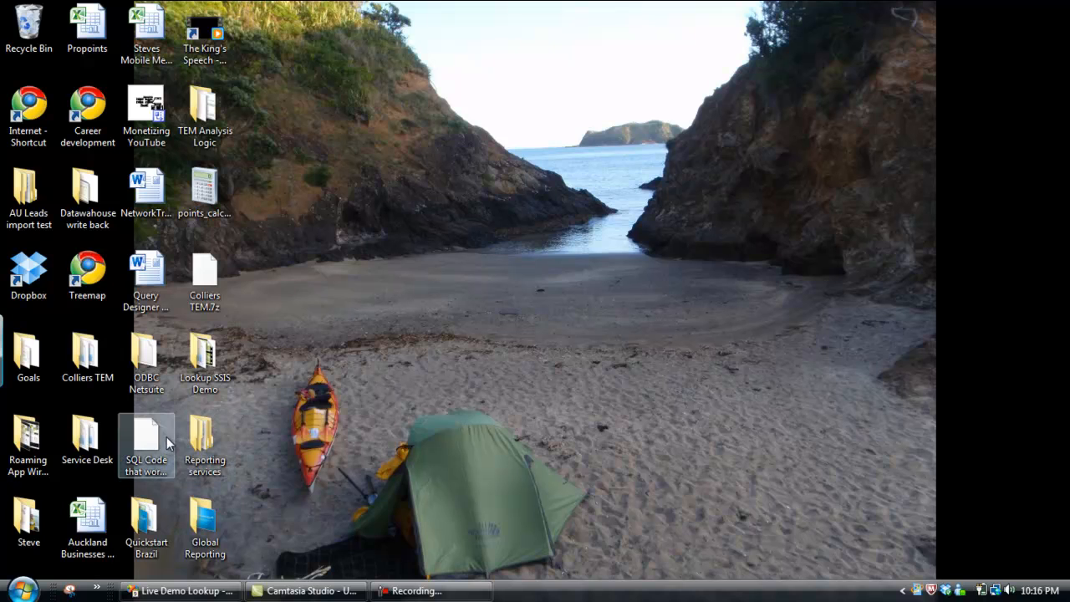
double_click(202, 355)
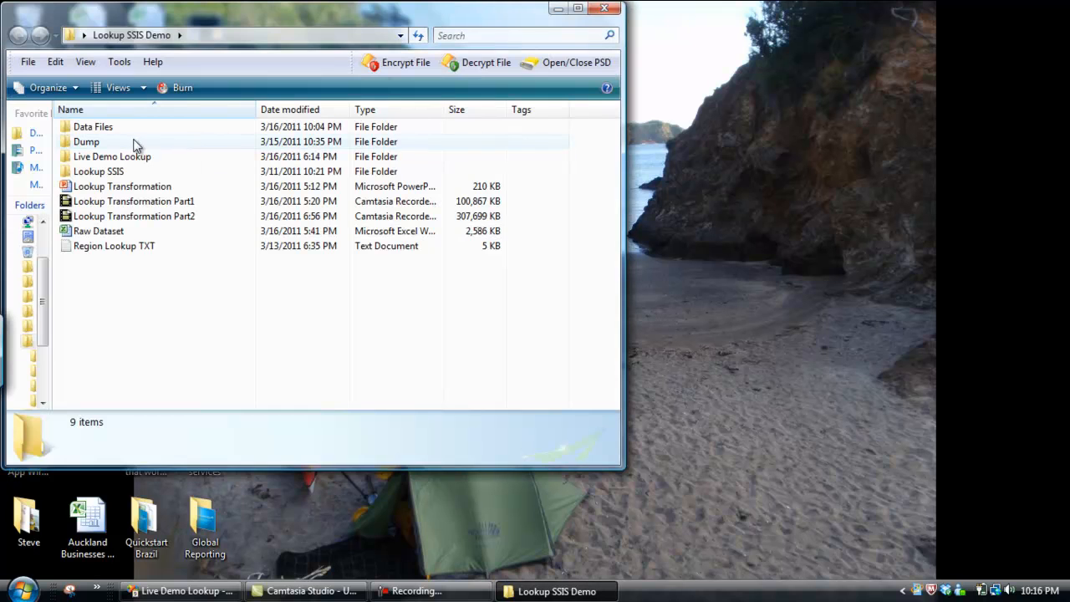
double_click(115, 127)
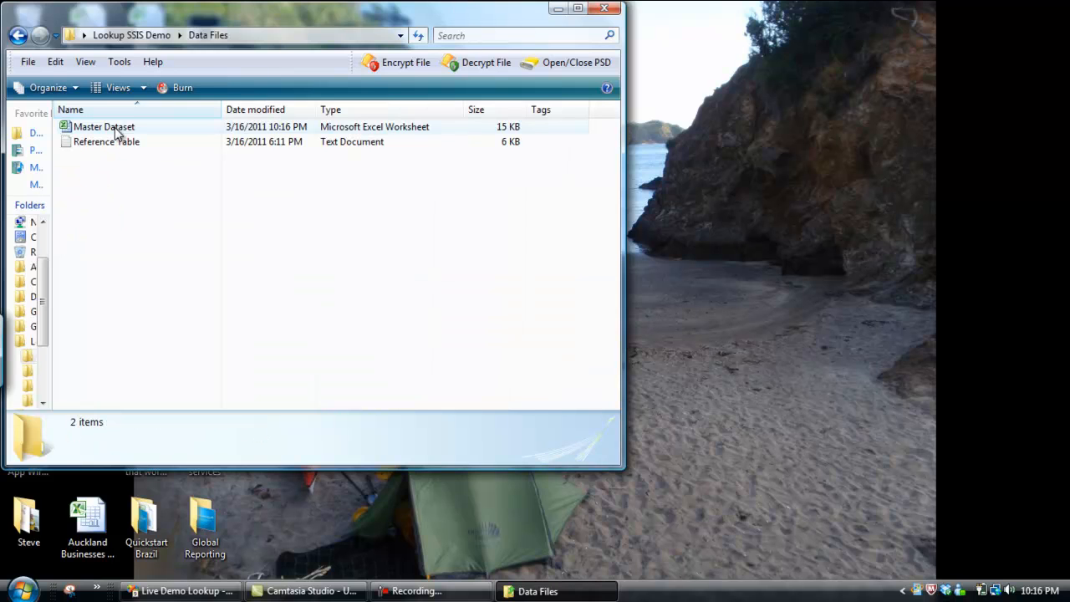
left_click(114, 129)
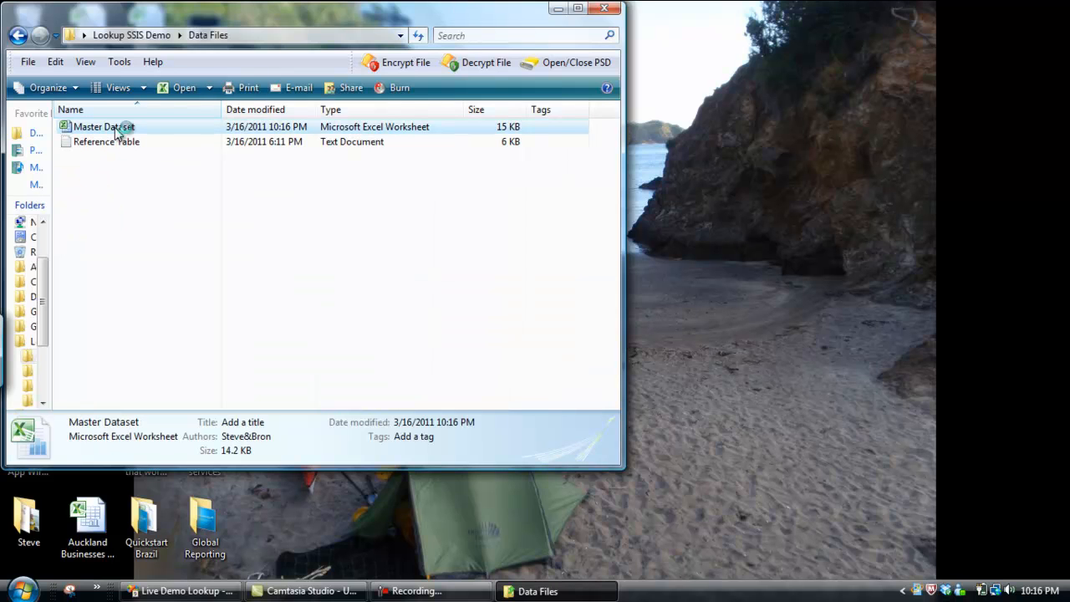
double_click(114, 130)
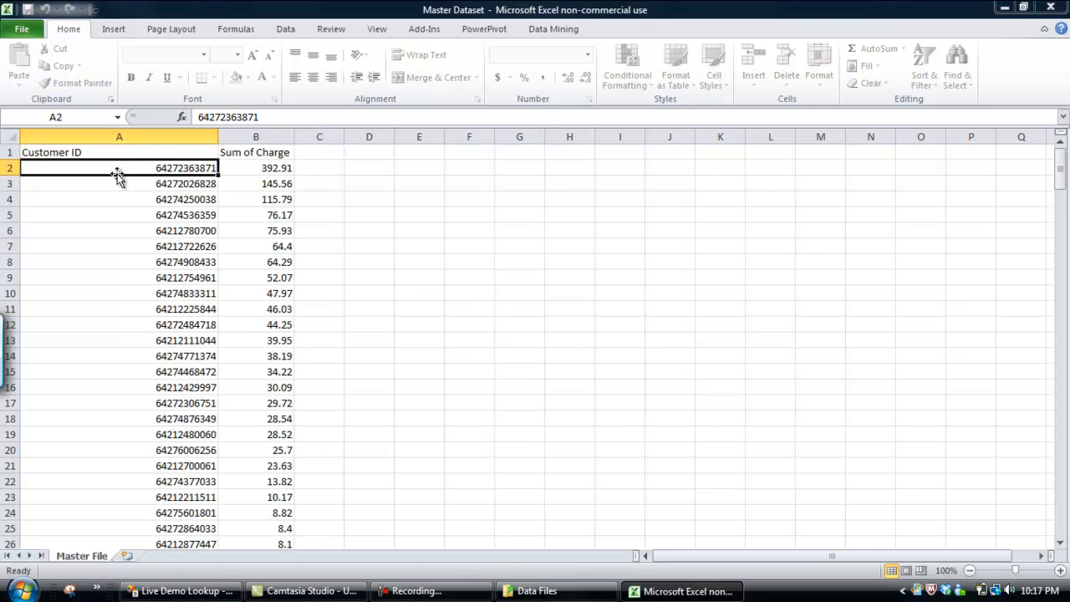
Add a 1 in front of the customer ID in cell A2 and save the Master Dataset workbook
left_click(224, 117)
left_click(222, 117)
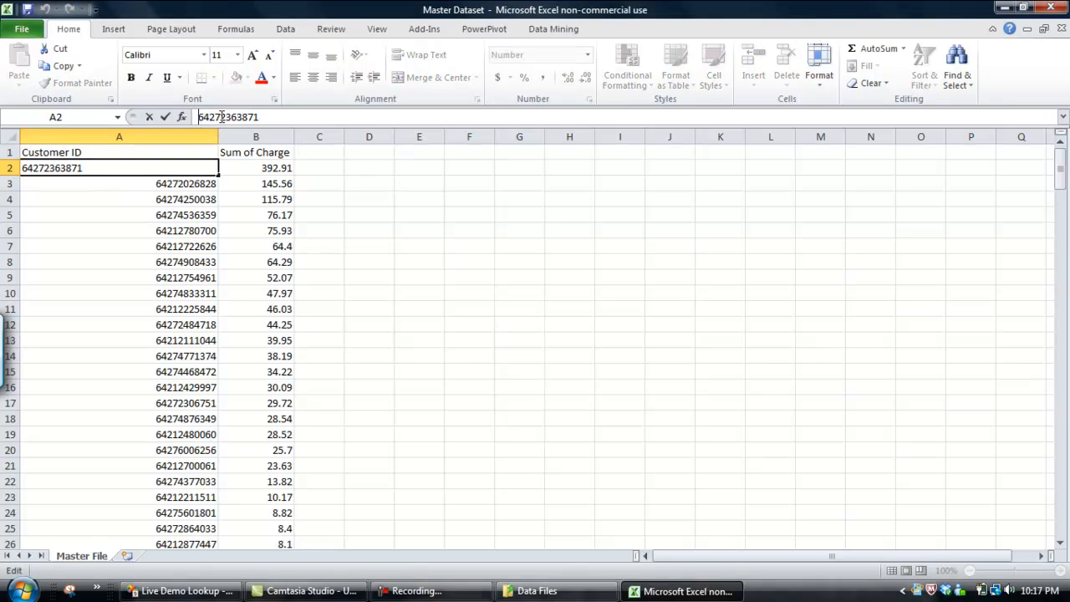
type("1")
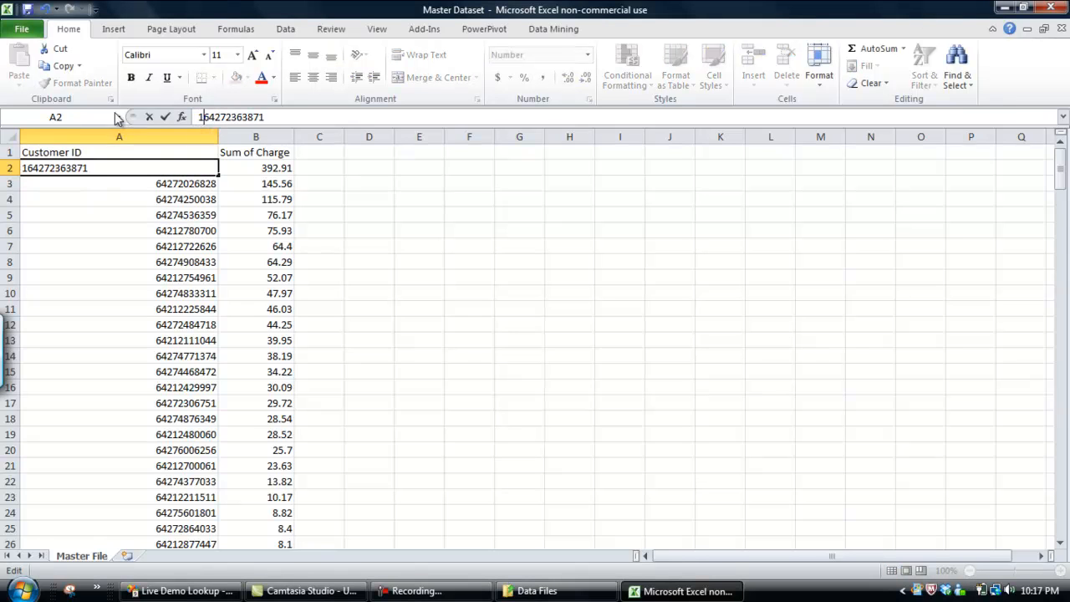
left_click(28, 12)
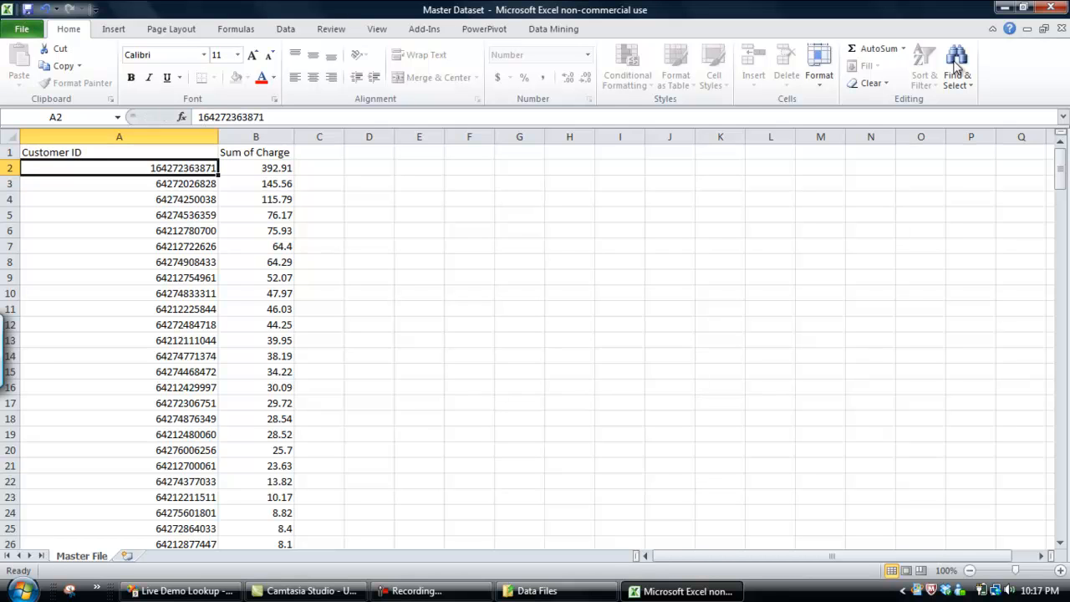
Close the workbook, Excel and the Data Files folder, and return to the Live Demo Lookup project in Visual Studio
left_click(1061, 28)
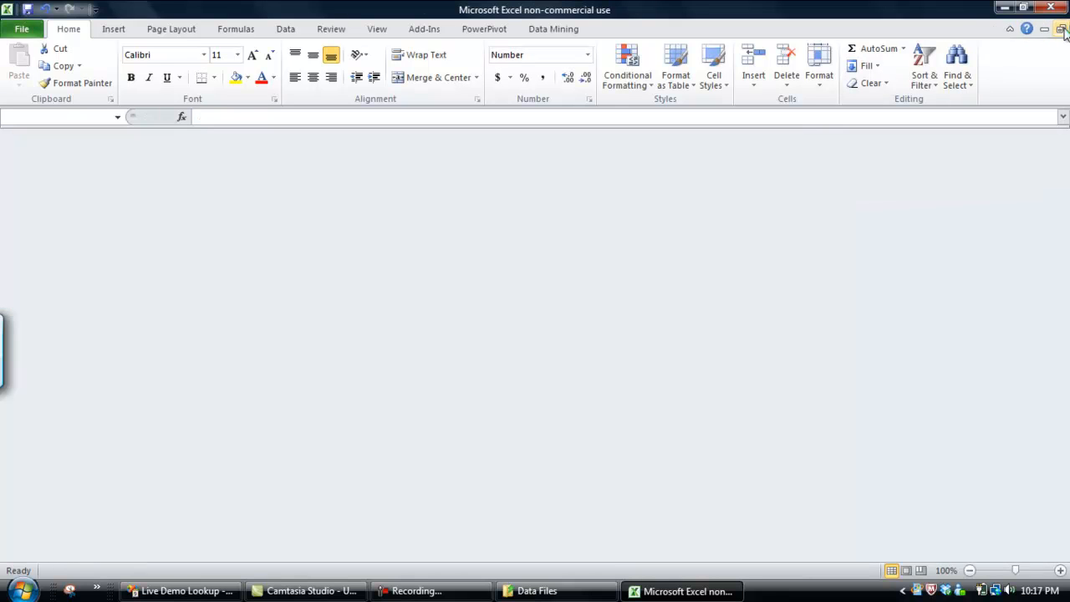
left_click(1058, 9)
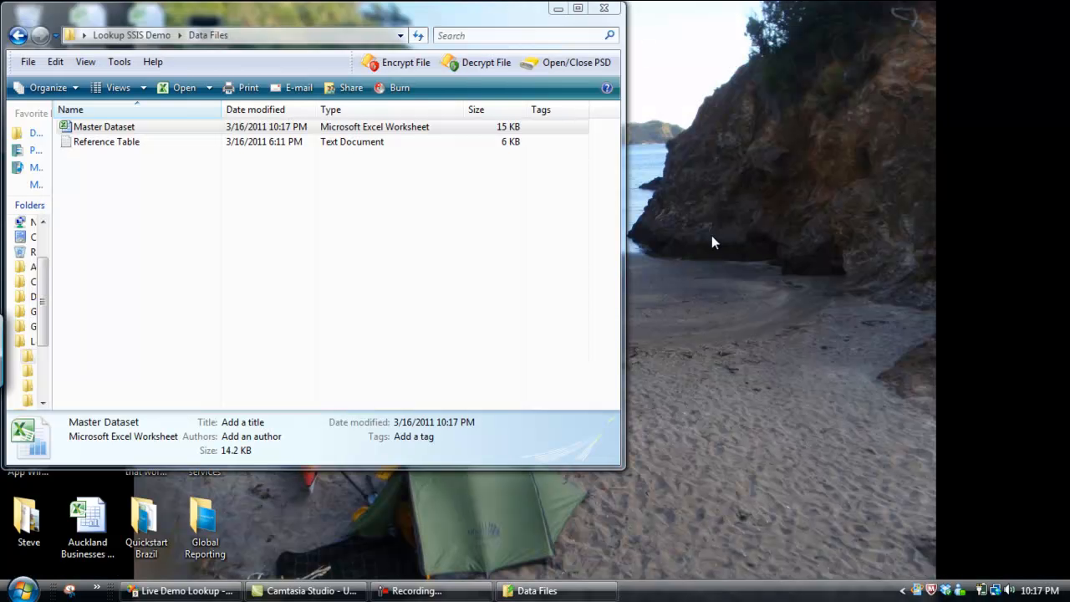
left_click(611, 9)
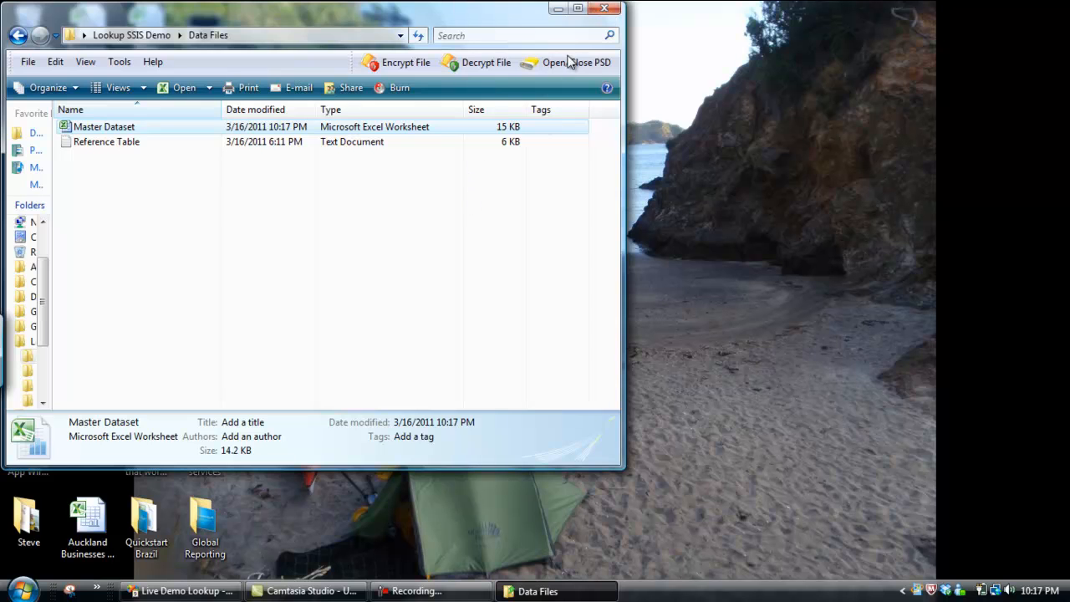
left_click(604, 9)
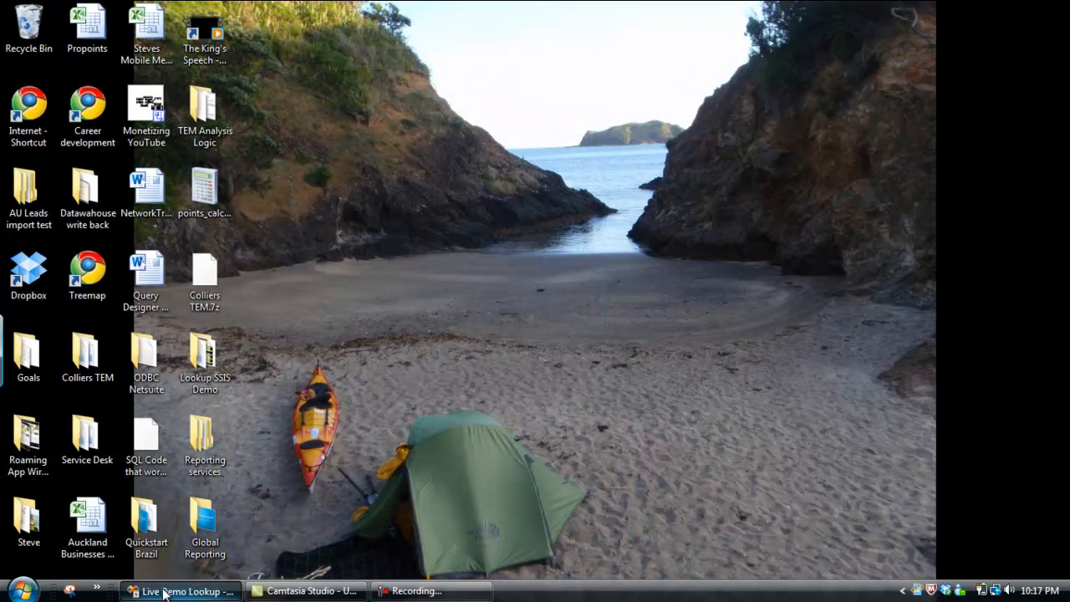
left_click(234, 591)
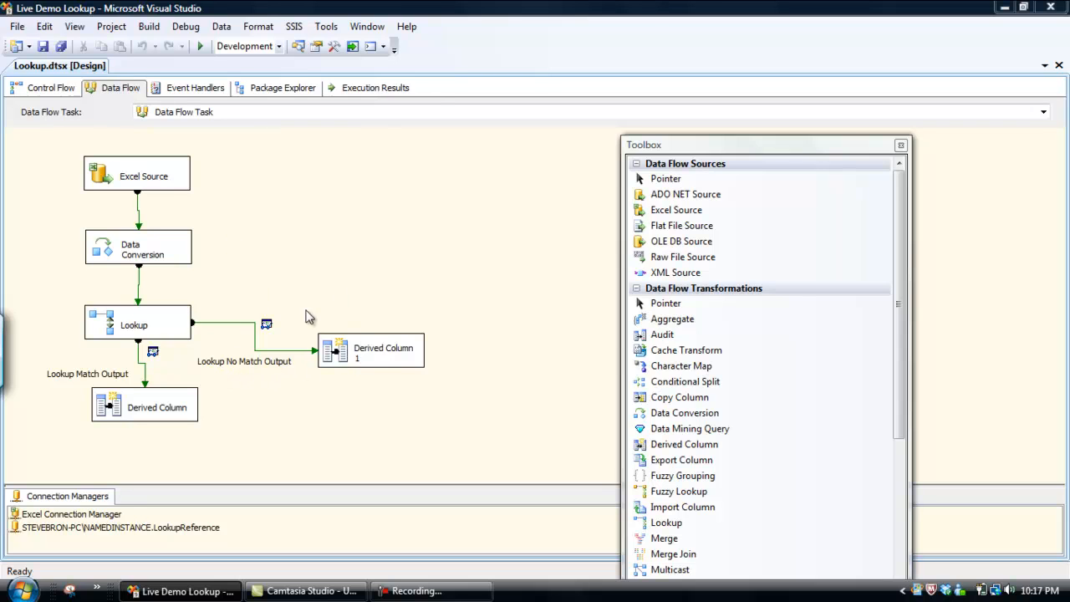
Run the package and inspect the unmatched row in the Lookup No Match Output data viewer, widening its Sum of Charge and Customer ID (String) columns
left_click(205, 45)
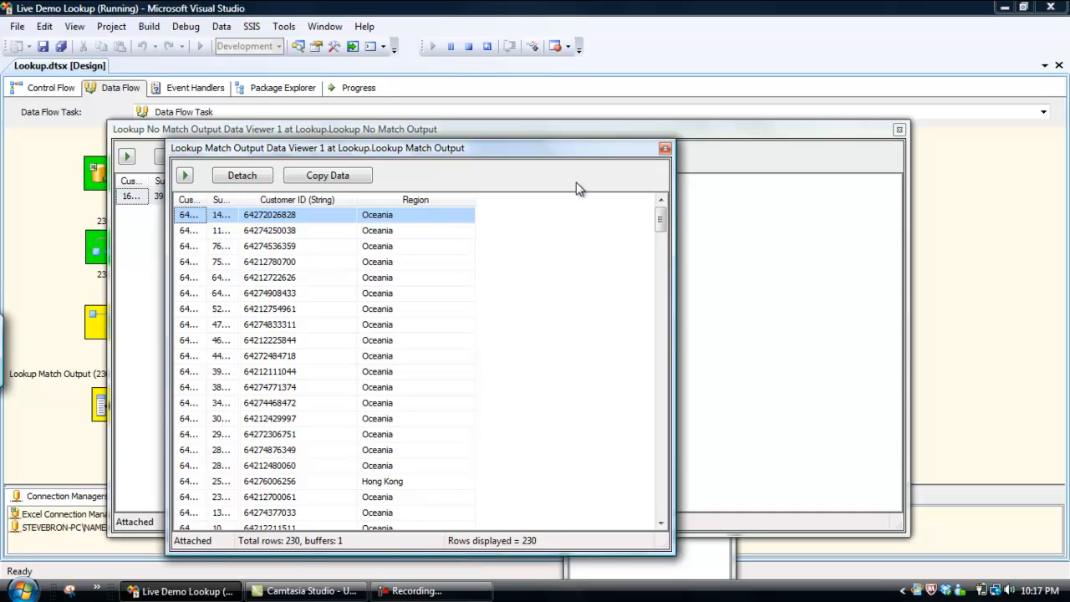
left_click(664, 148)
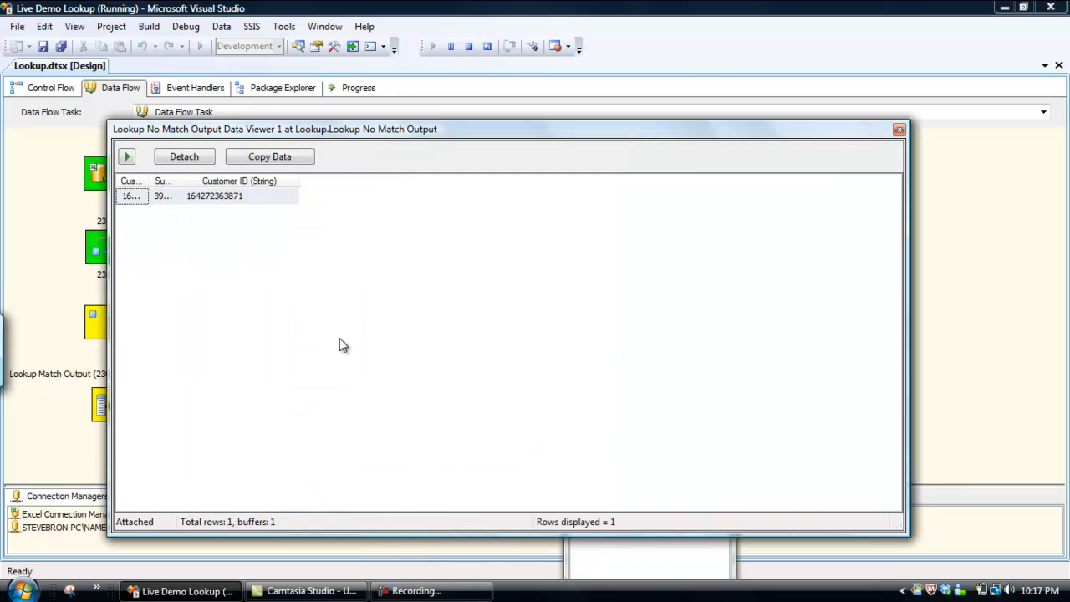
double_click(185, 180)
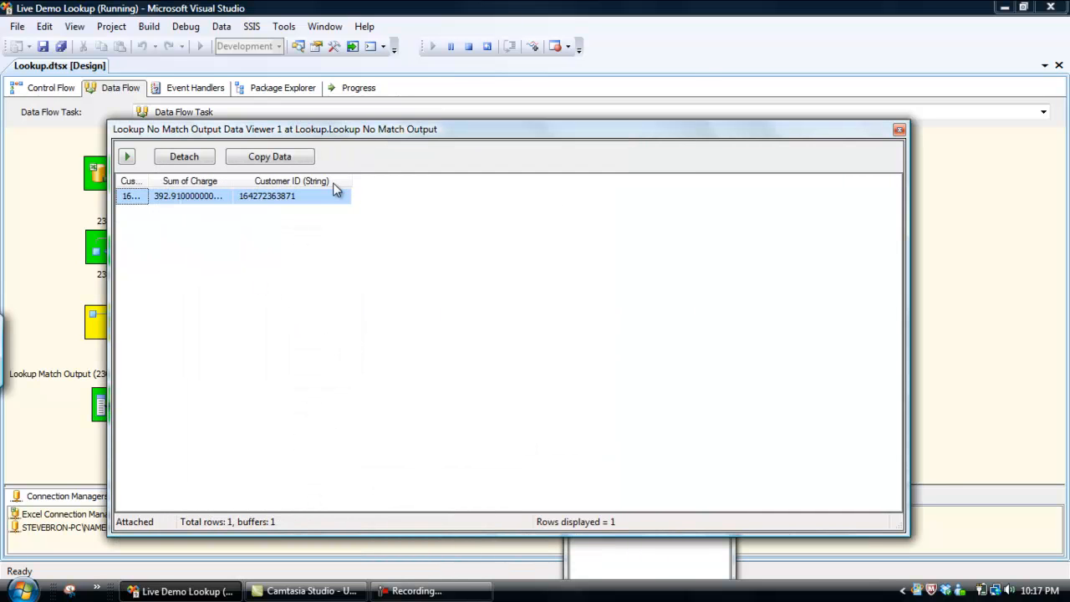
left_click_drag(349, 180, 449, 180)
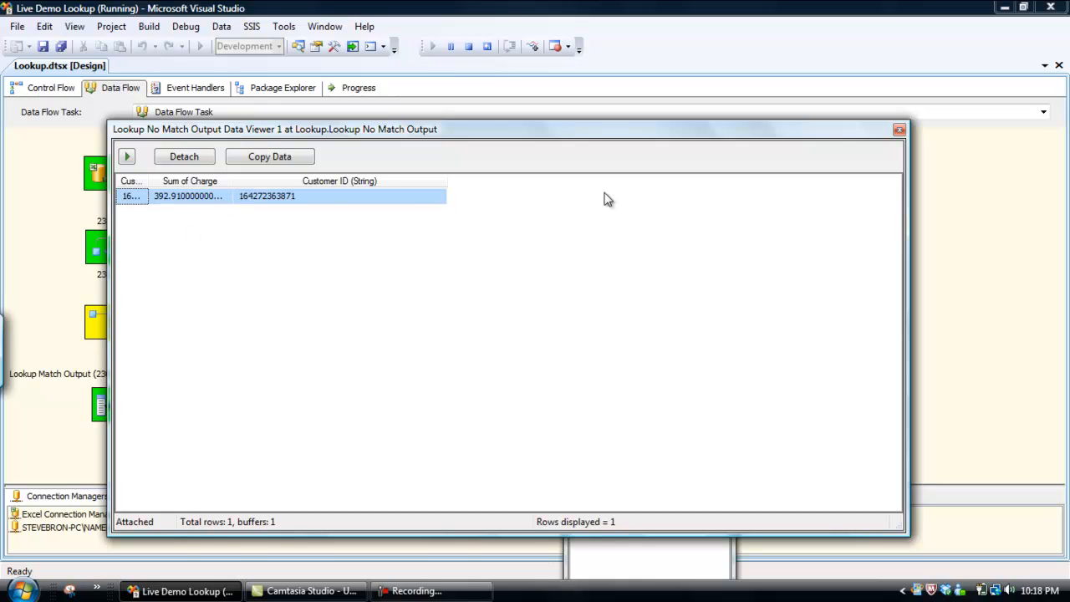
left_click(898, 132)
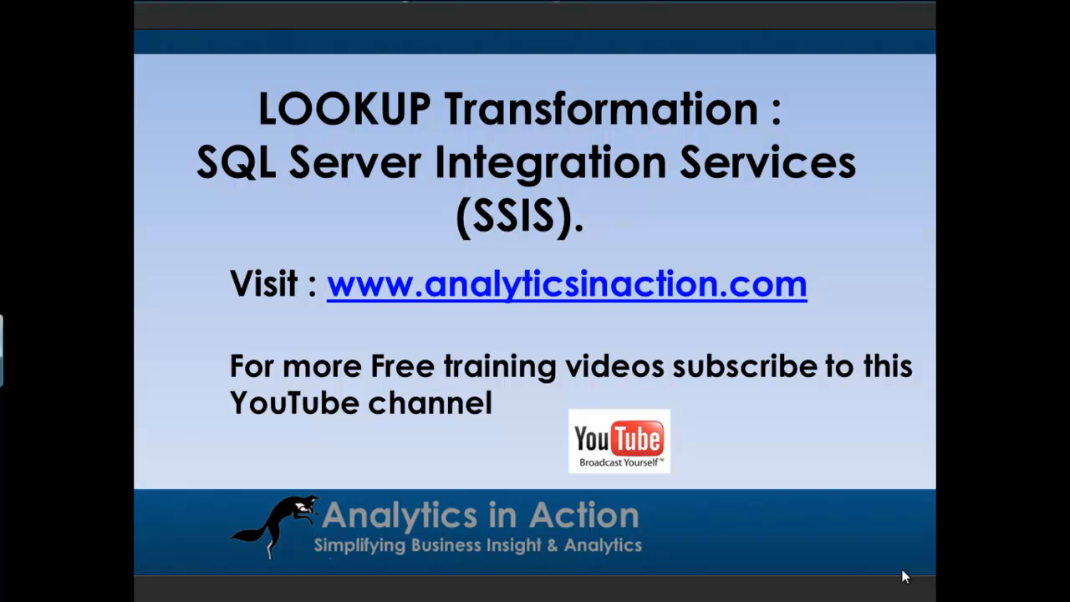
Exit the slide show and switch to Chrome to view the YouTube SSIS tutorial page and the analyticsinaction.com Learning SSIS page
key("Escape")
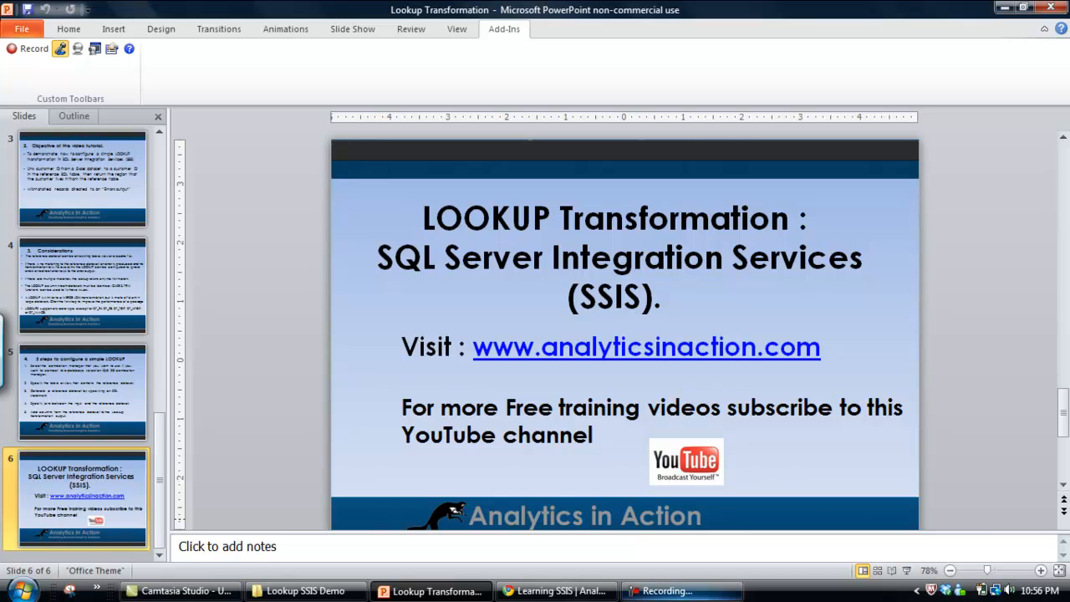
left_click(556, 590)
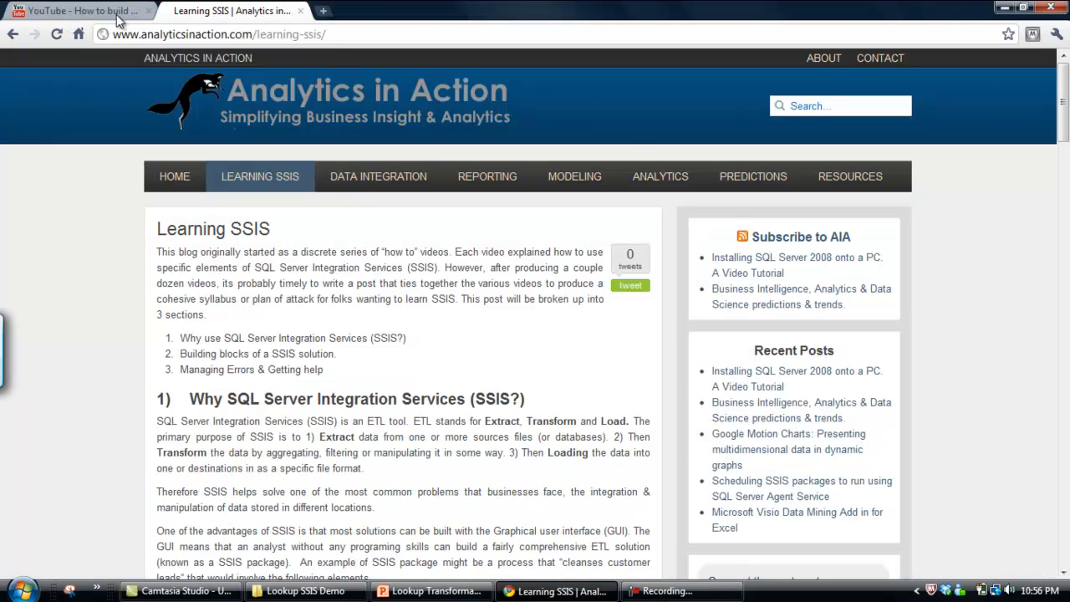
left_click(127, 16)
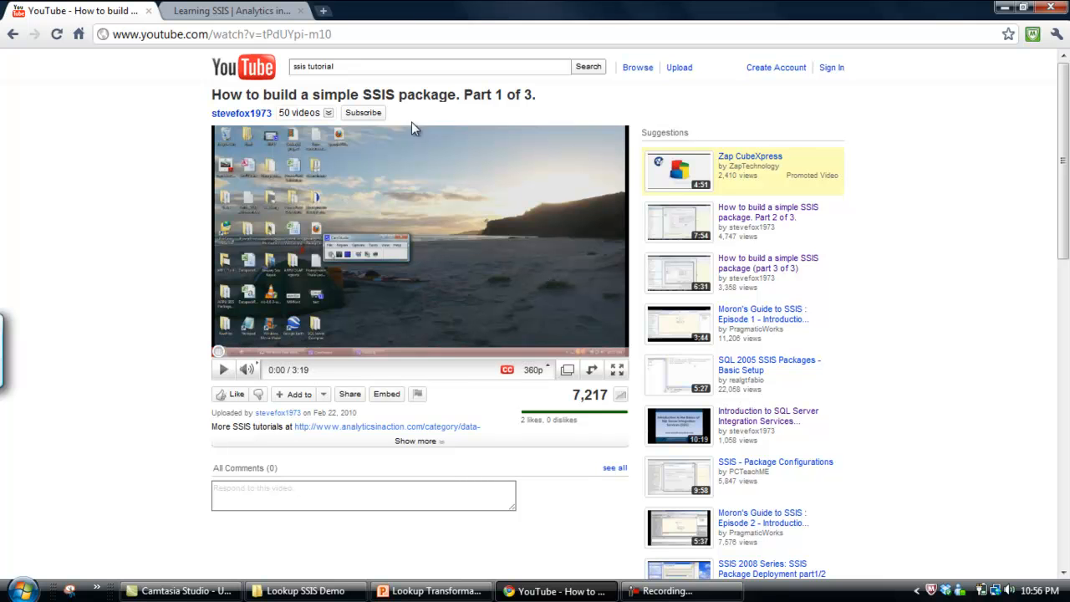
left_click(223, 10)
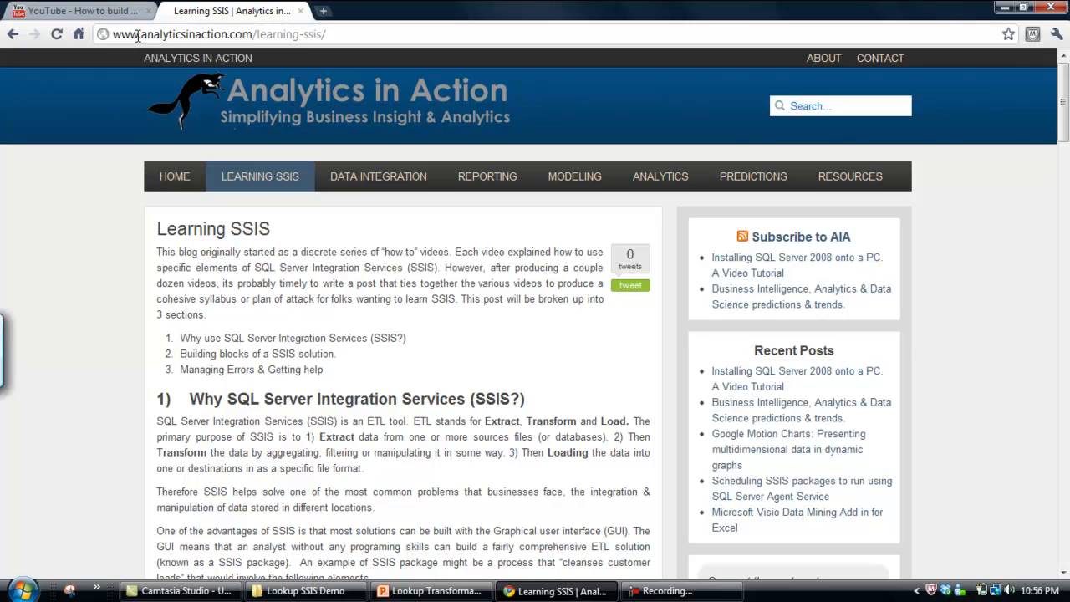
left_click_drag(140, 35, 252, 34)
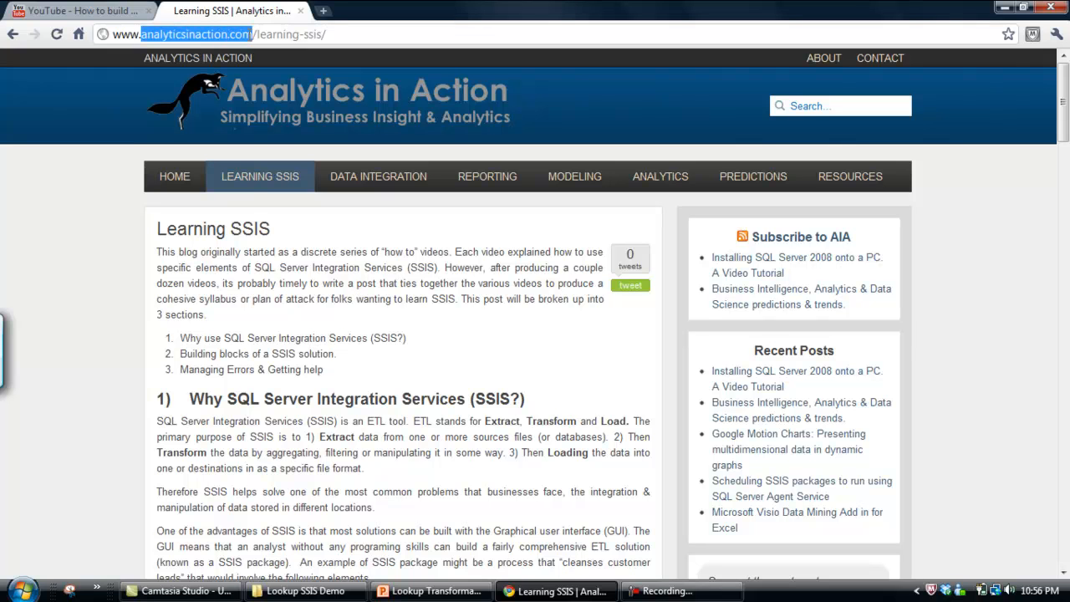
Open the Data Integration category on the Analytics in Action site and browse its SSIS tutorial posts
left_click(376, 183)
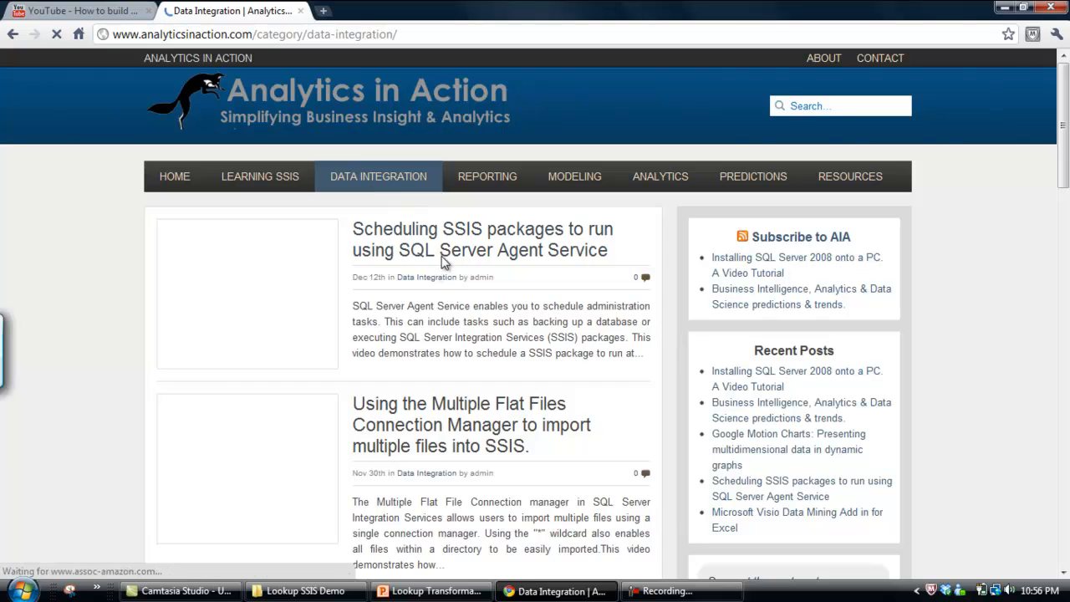
scroll(451, 259, "down", 3)
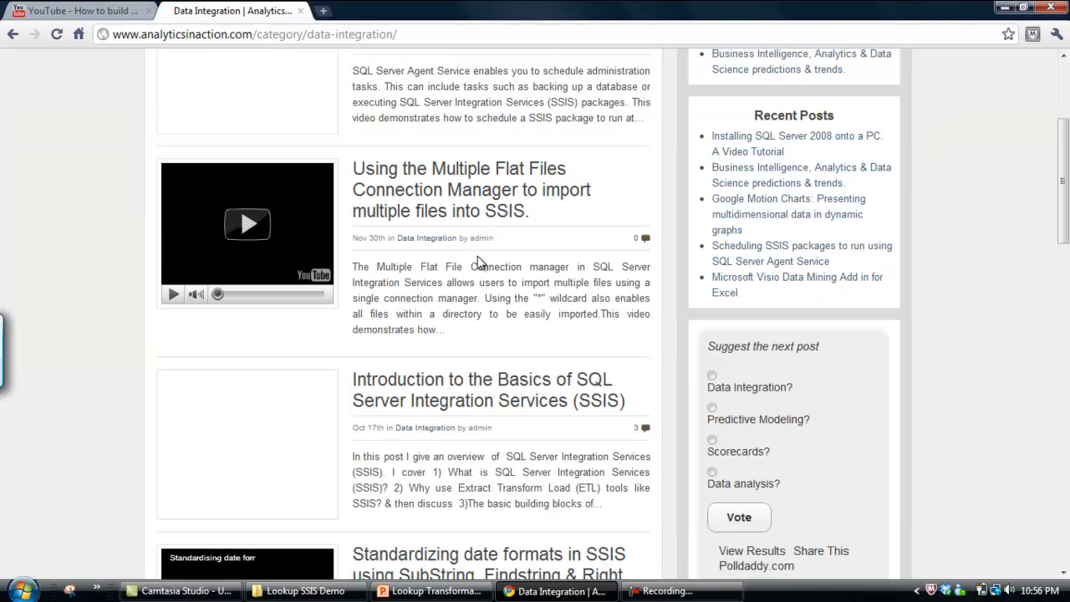
scroll(478, 262, "down", 1)
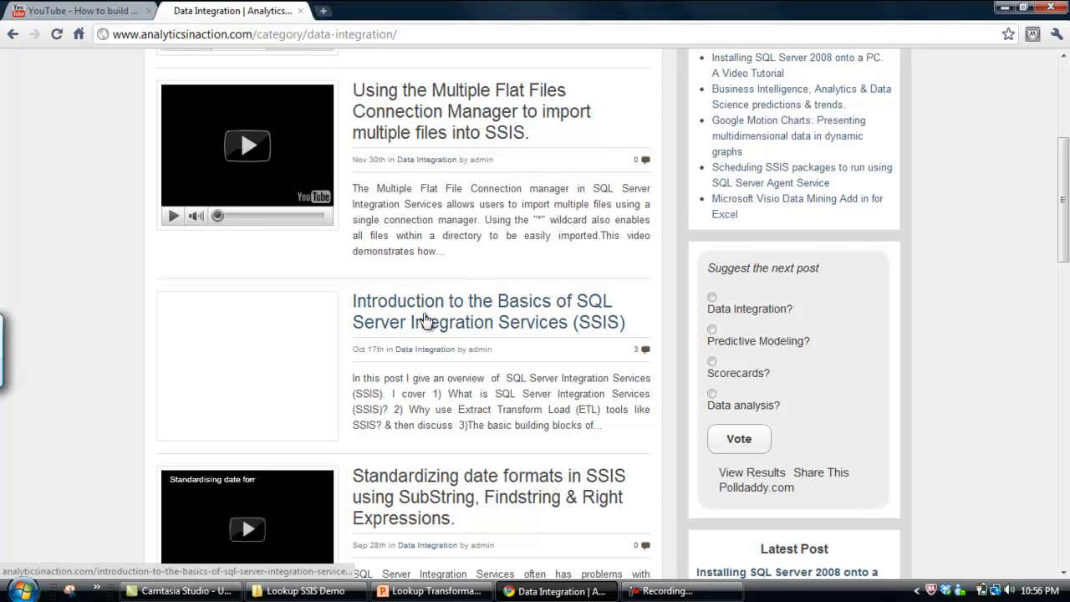
scroll(464, 316, "down", 1)
scroll(463, 313, "down", 2)
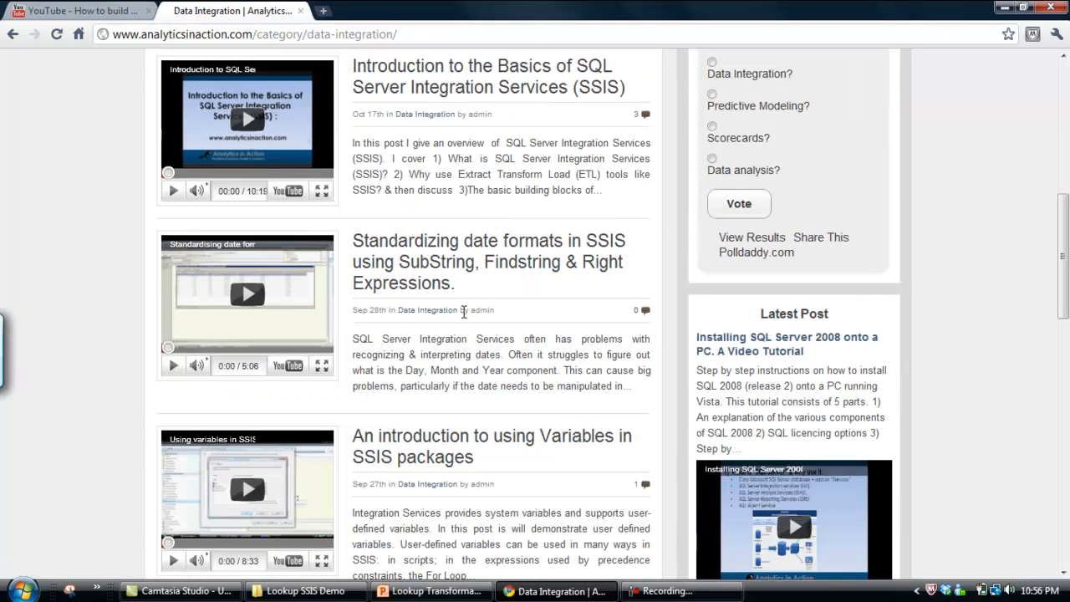
scroll(464, 313, "down", 2)
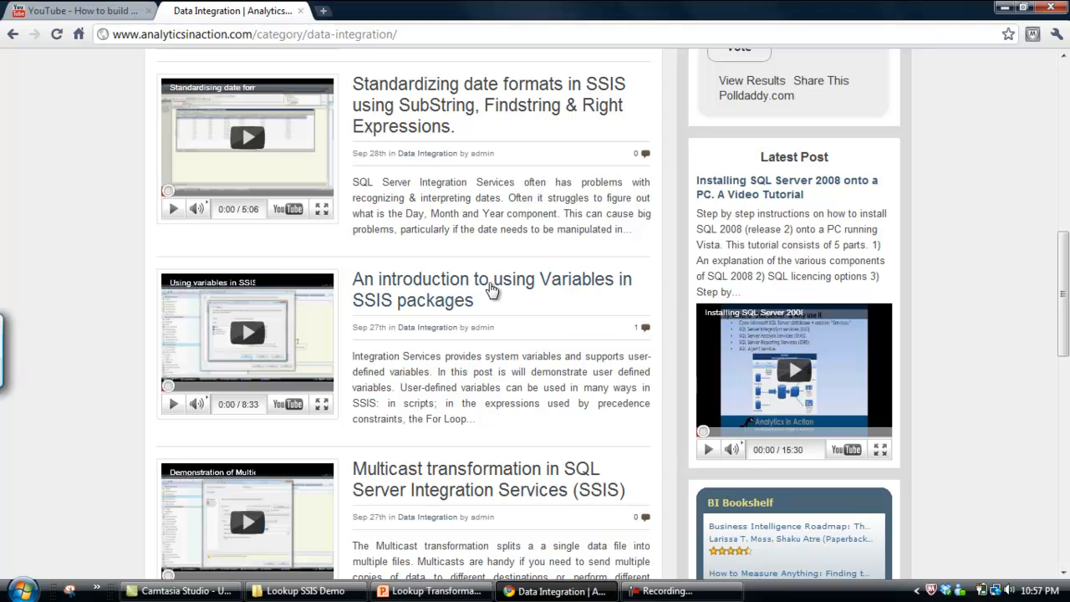
scroll(490, 301, "down", 2)
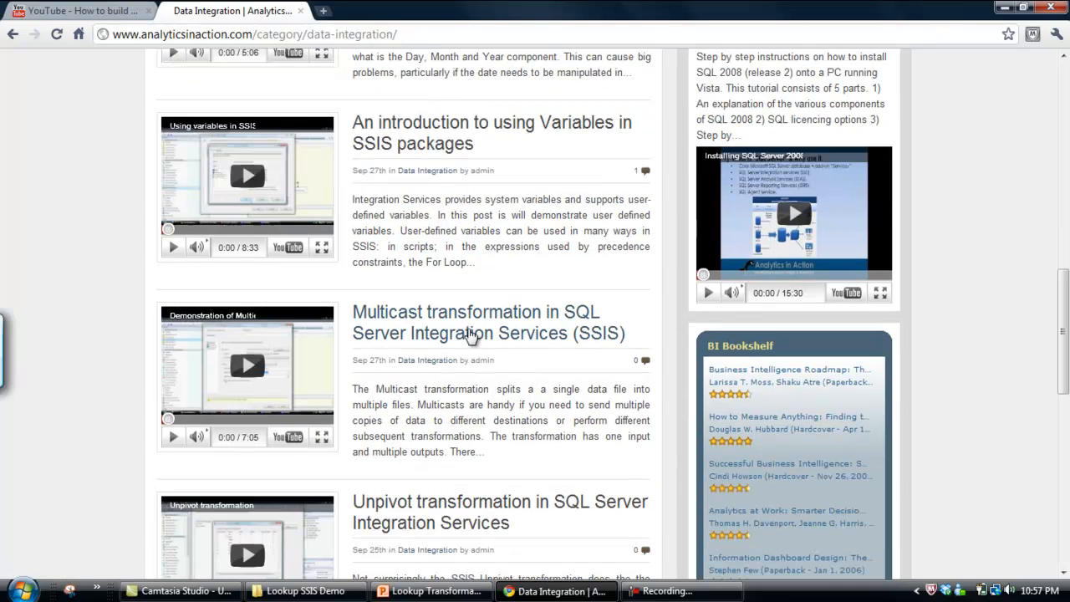
scroll(469, 366, "down", 3)
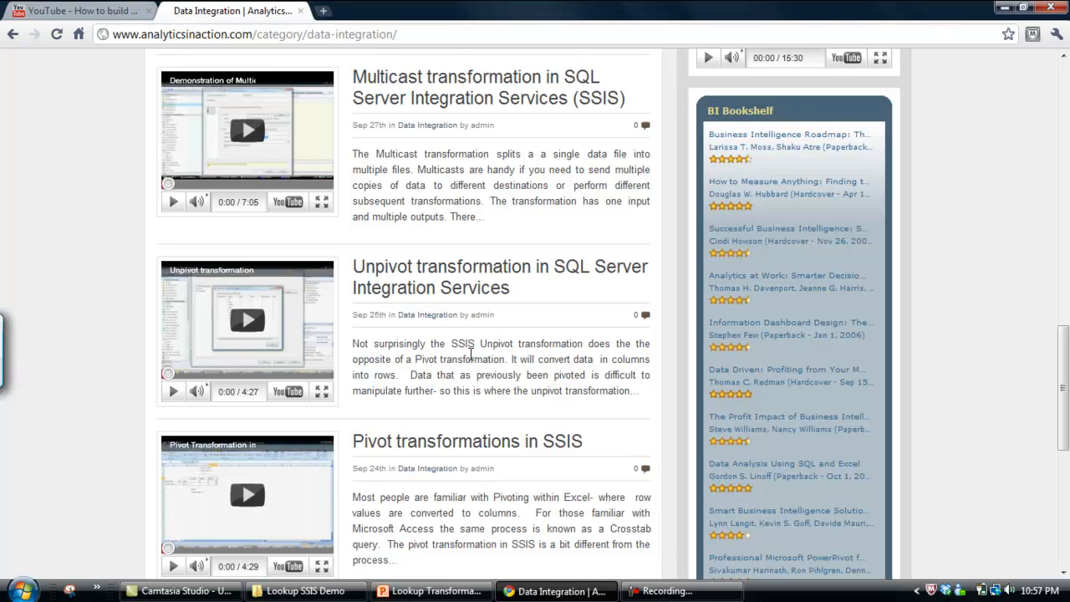
scroll(470, 353, "up", 3)
scroll(470, 354, "up", 4)
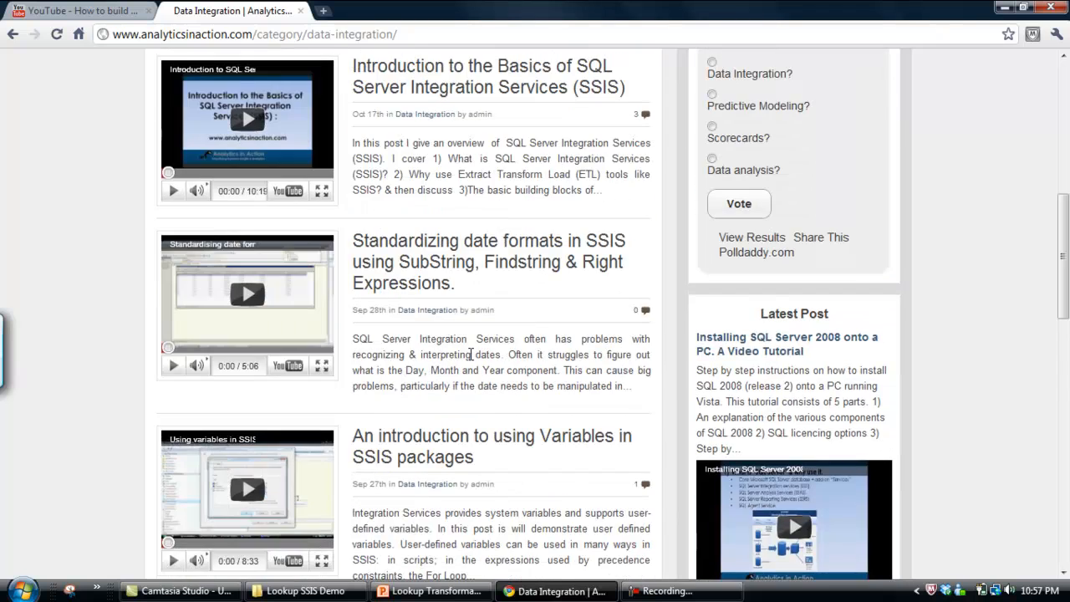
scroll(470, 359, "up", 7)
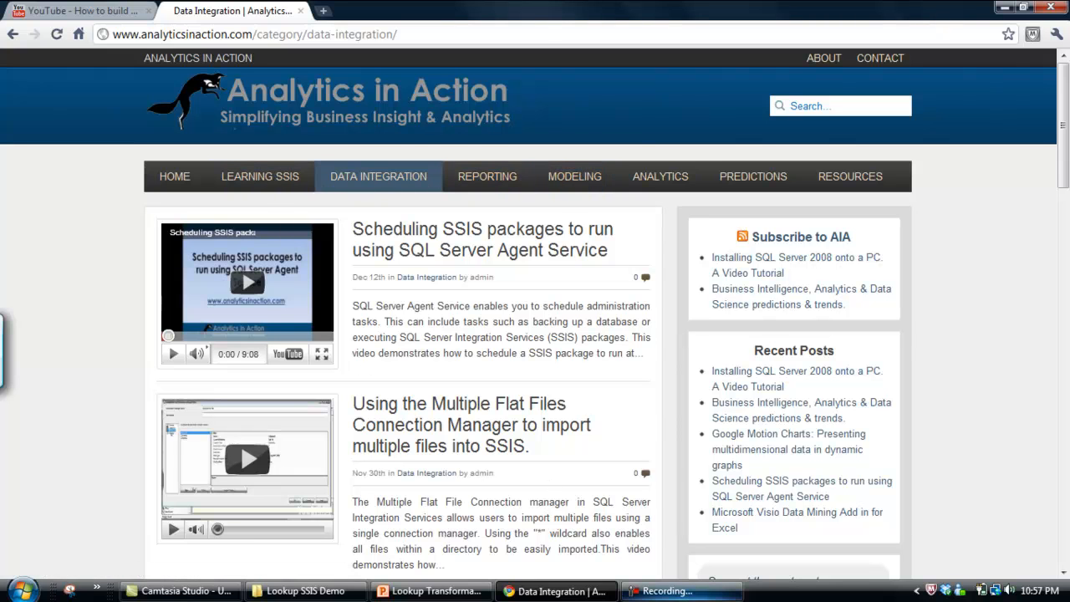
left_click(688, 595)
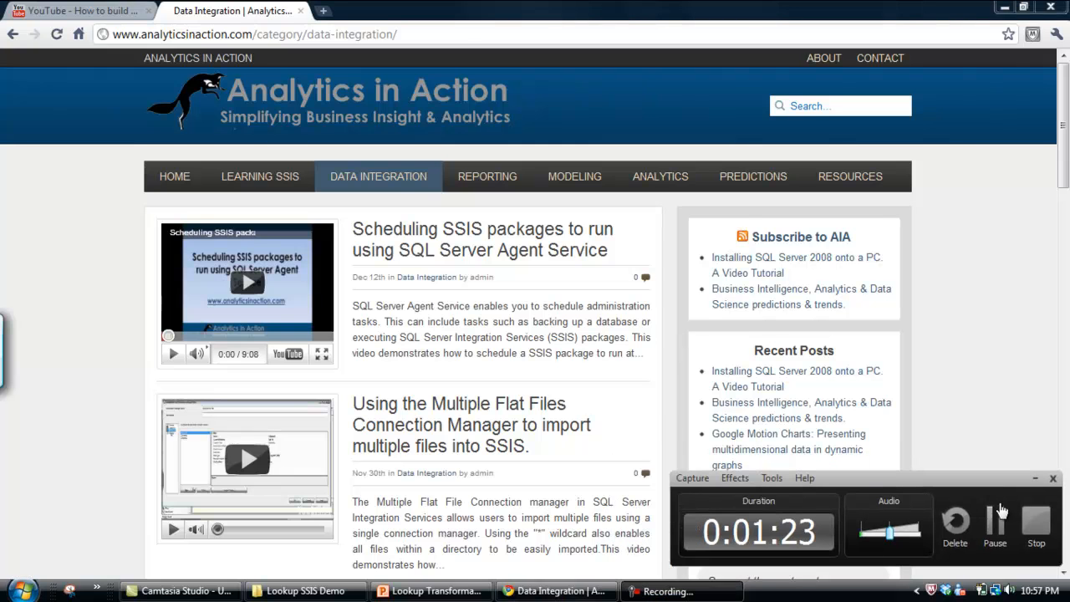
left_click(1033, 513)
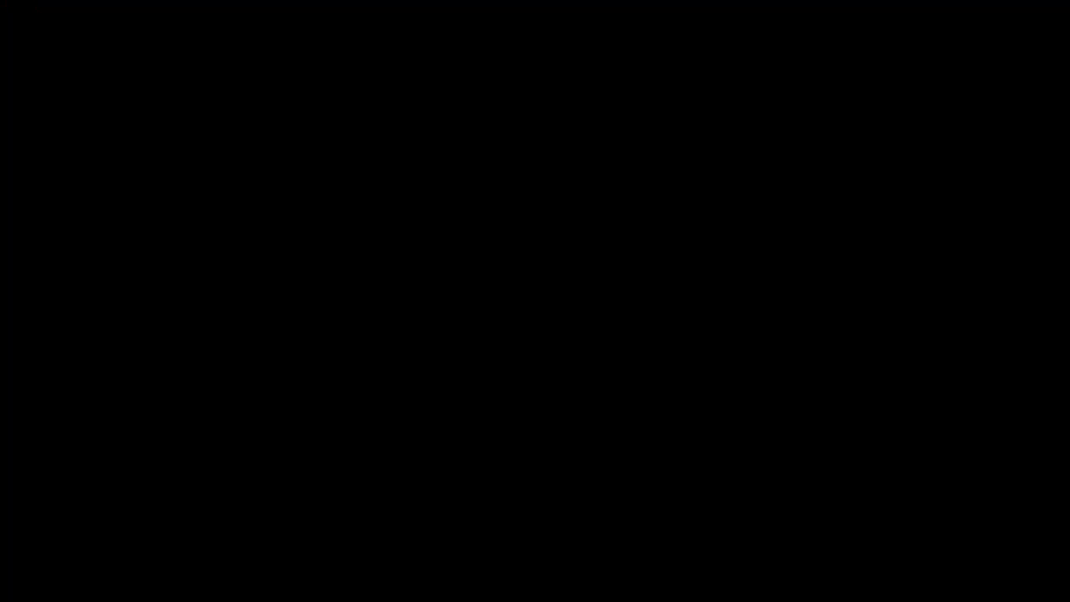